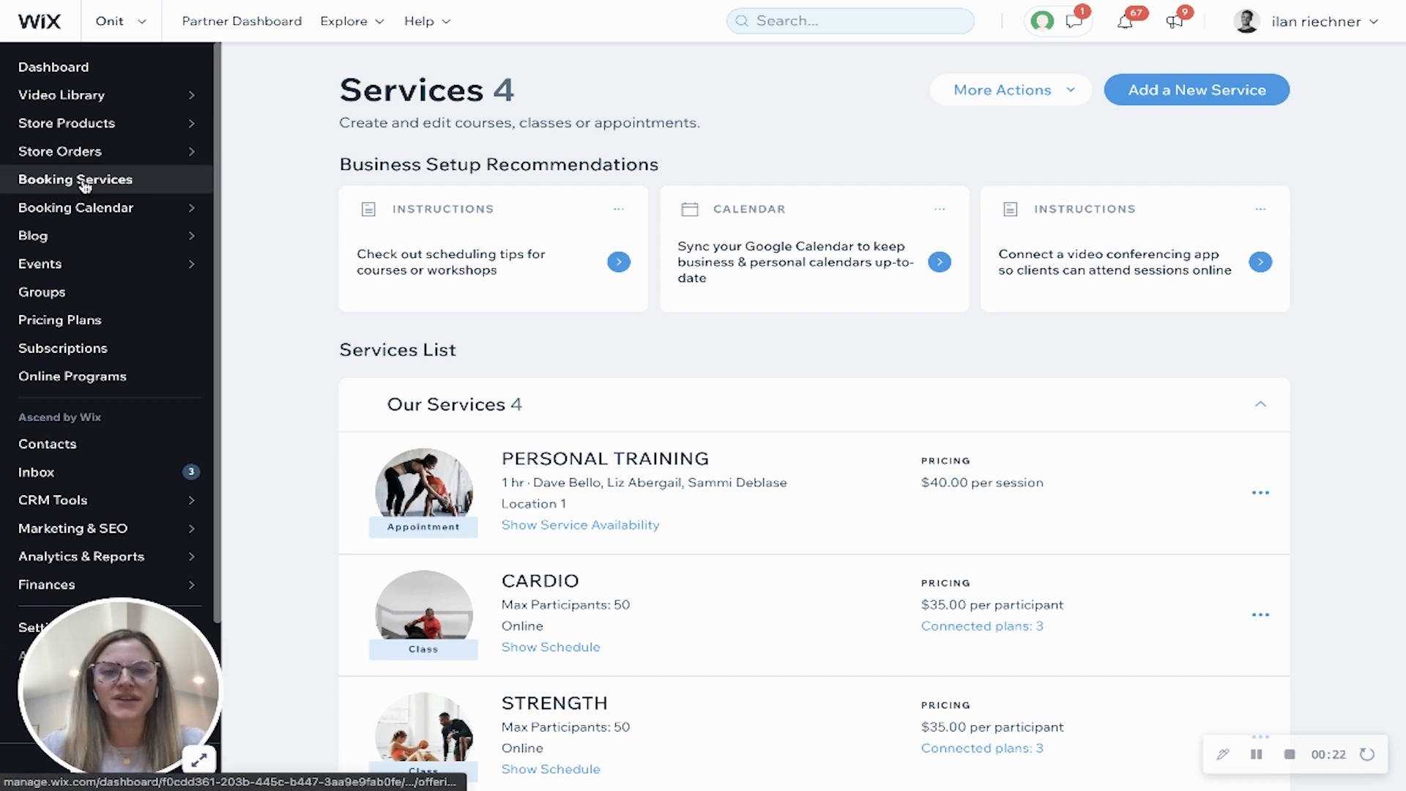
# Create a new 1-on-1 appointment service and title it 'Personal Training'
pyautogui.click(1164, 98)
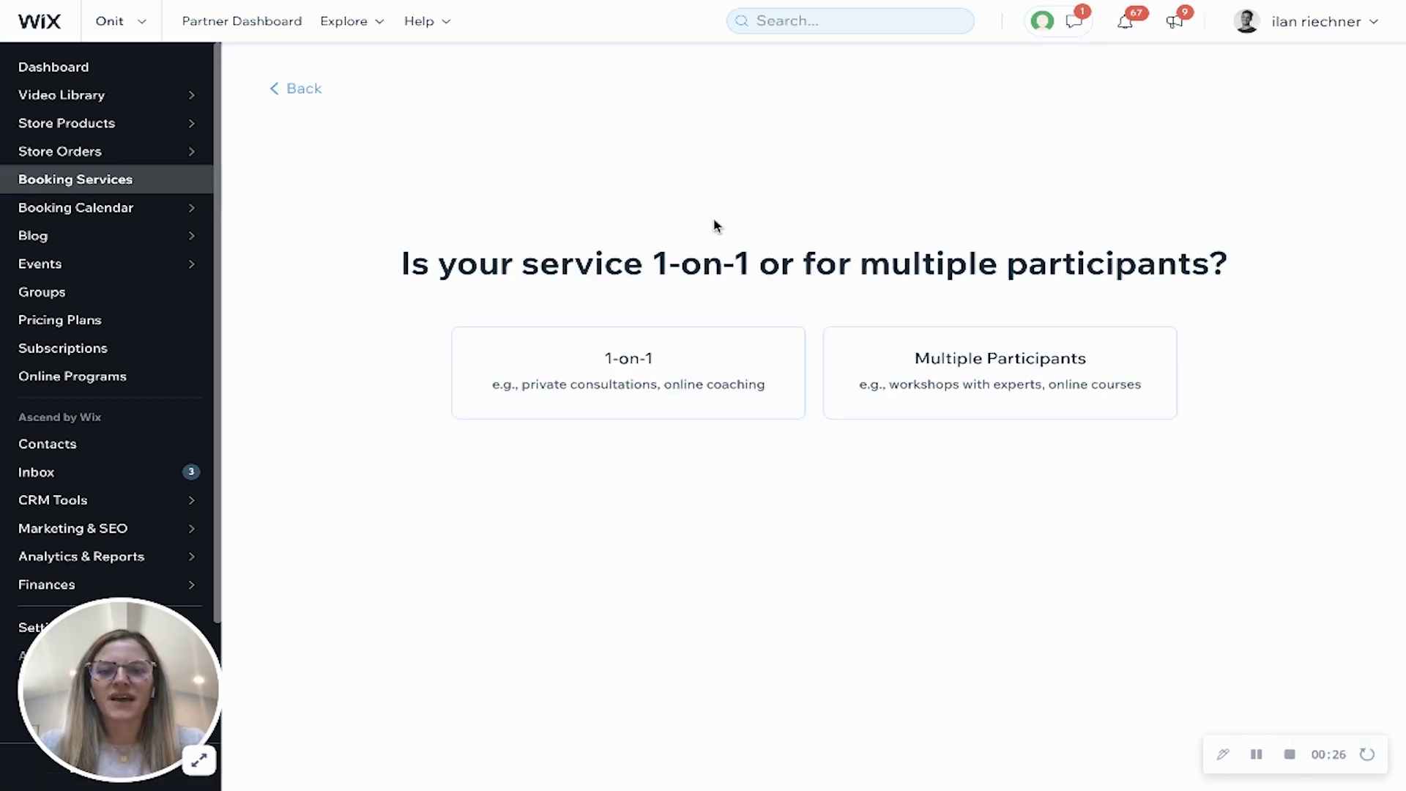
pyautogui.click(605, 359)
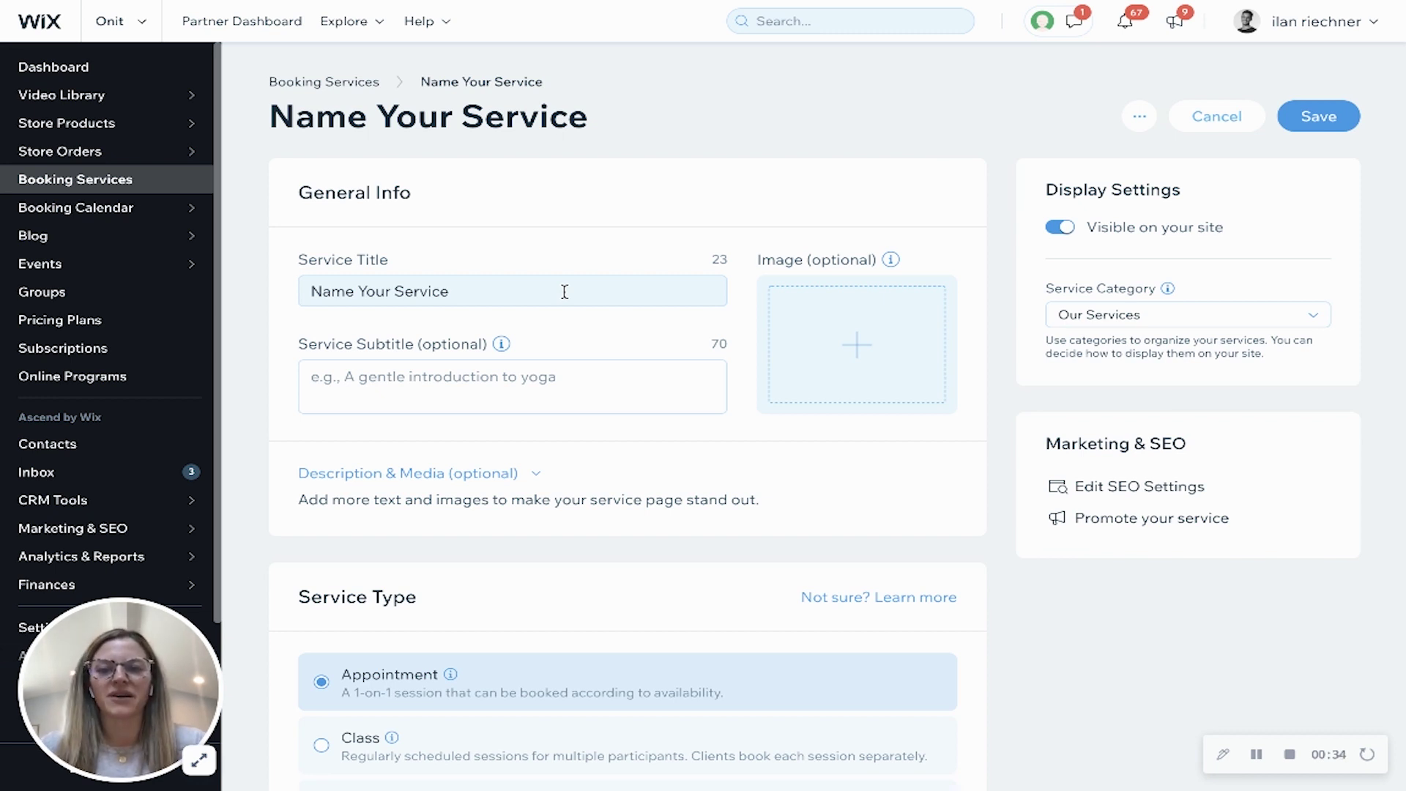
pyautogui.tripleClick(564, 291)
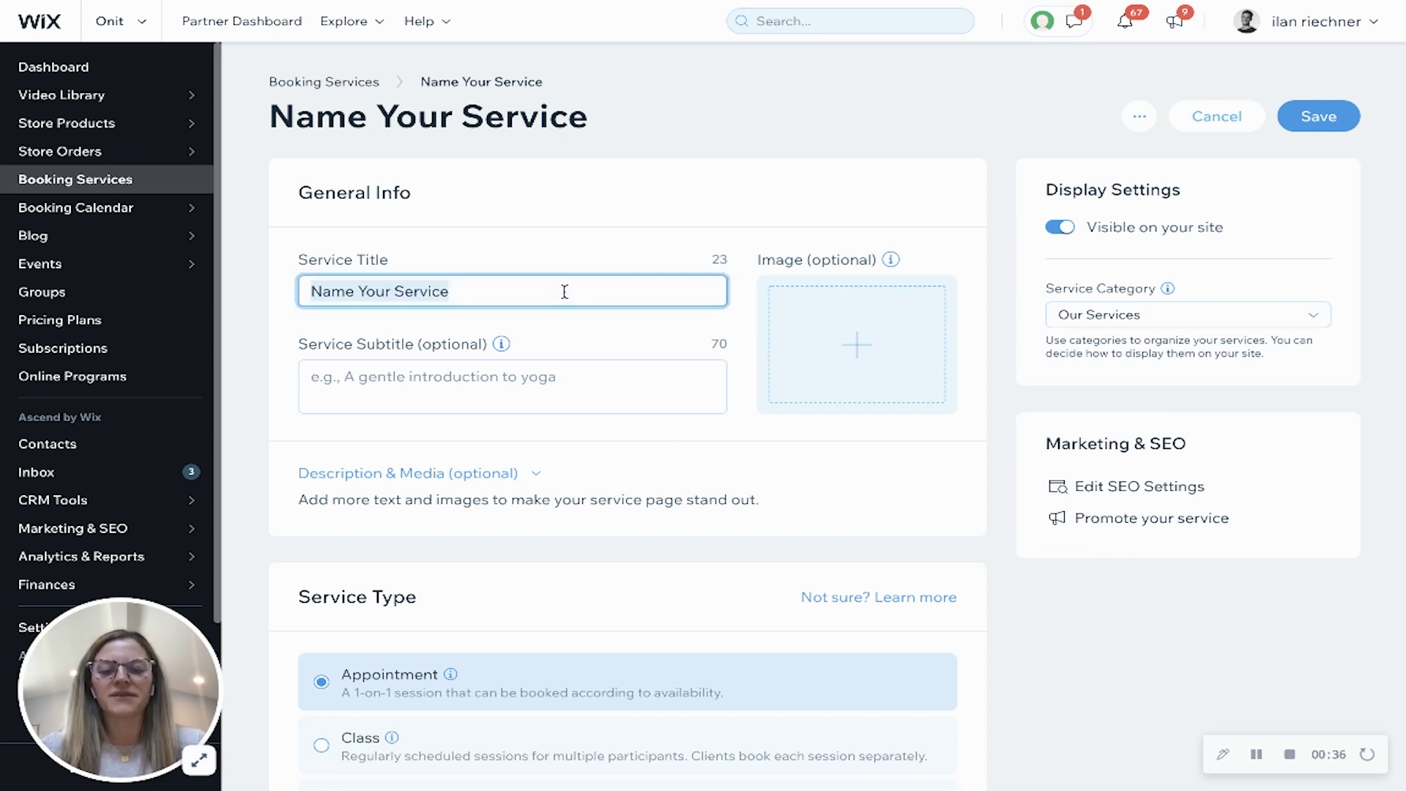
pyautogui.write('Personal Tr')
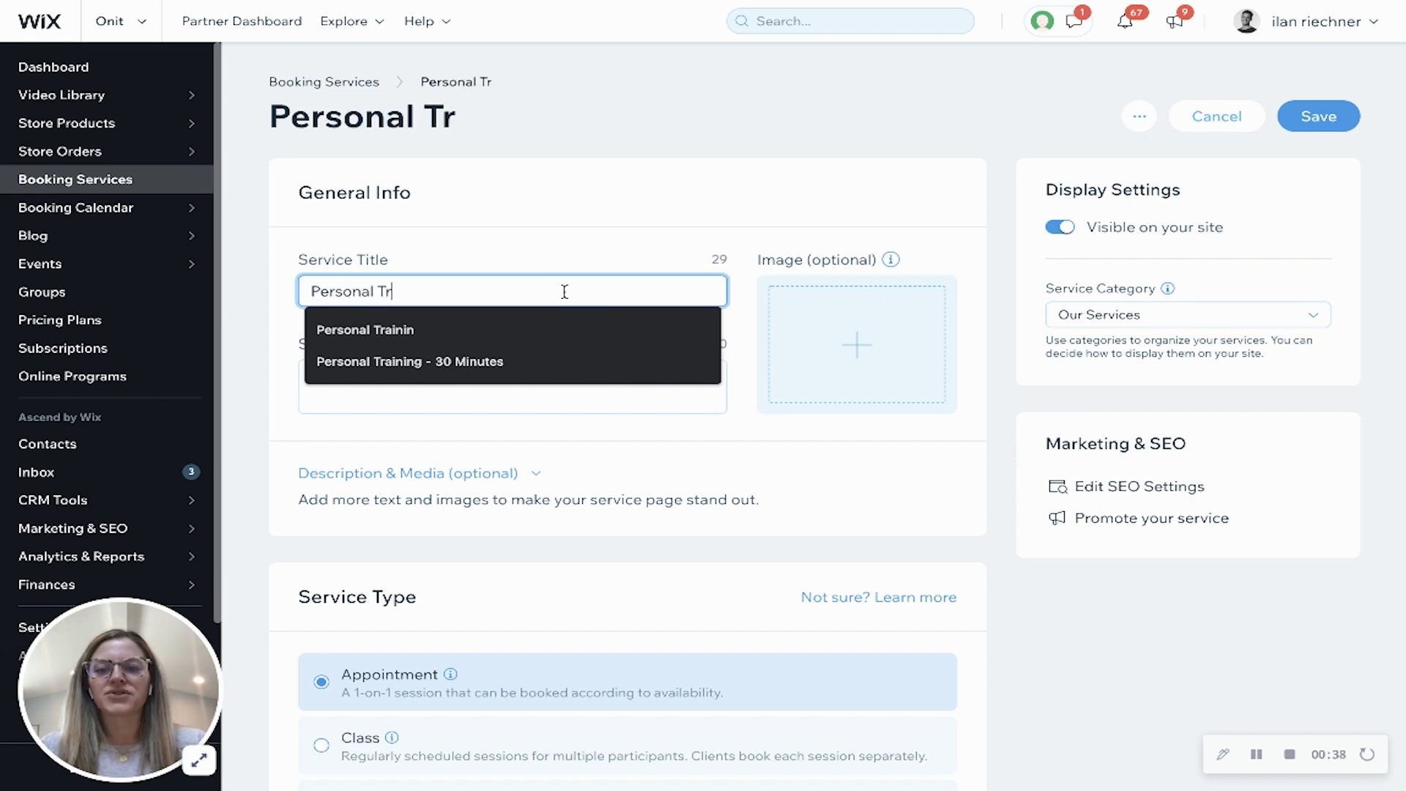
pyautogui.write('aining')
pyautogui.click(569, 227)
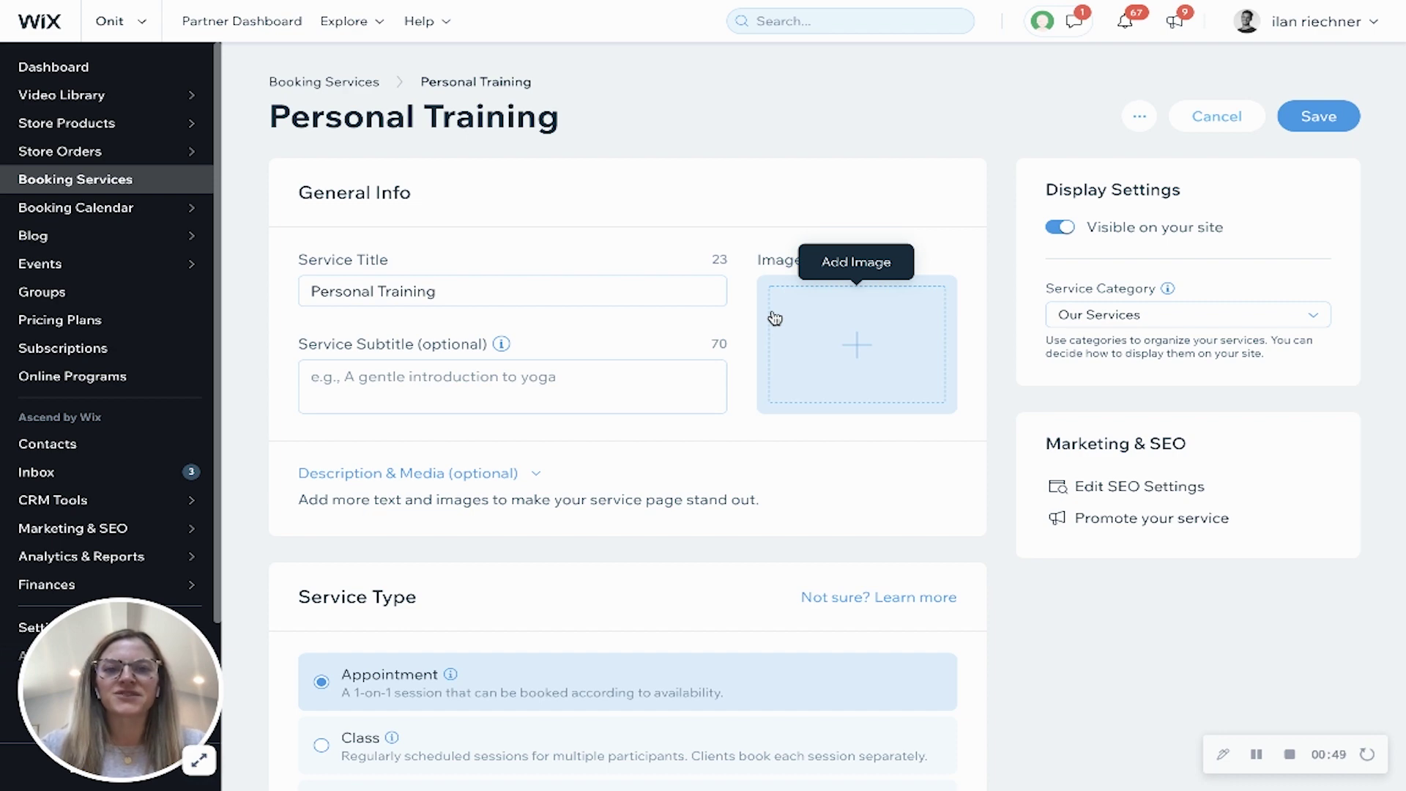
# Expand Description & Media, then scroll down to the Service Type and Service Details sections
pyautogui.click(370, 474)
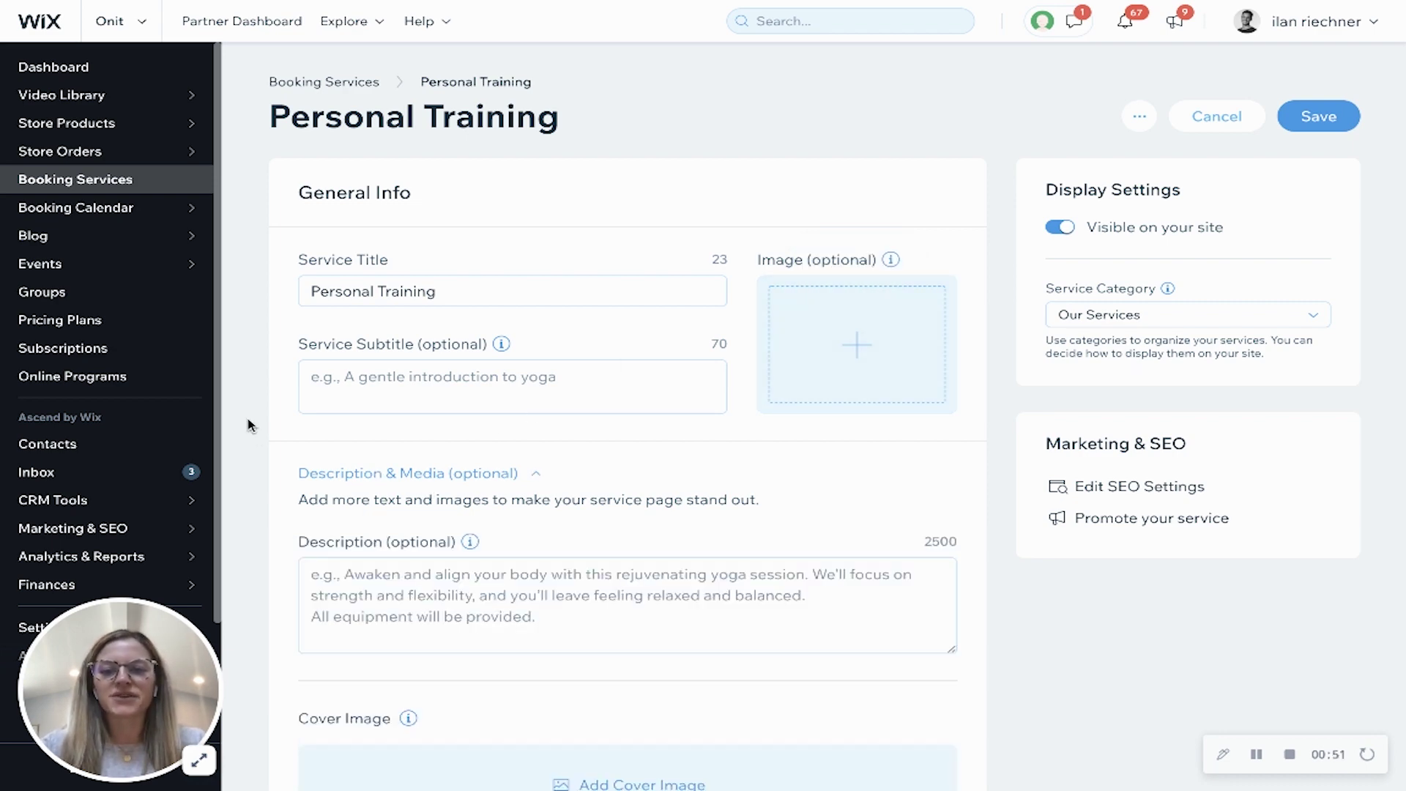
pyautogui.scroll(-2, 249, 425)
pyautogui.scroll(-3, 249, 424)
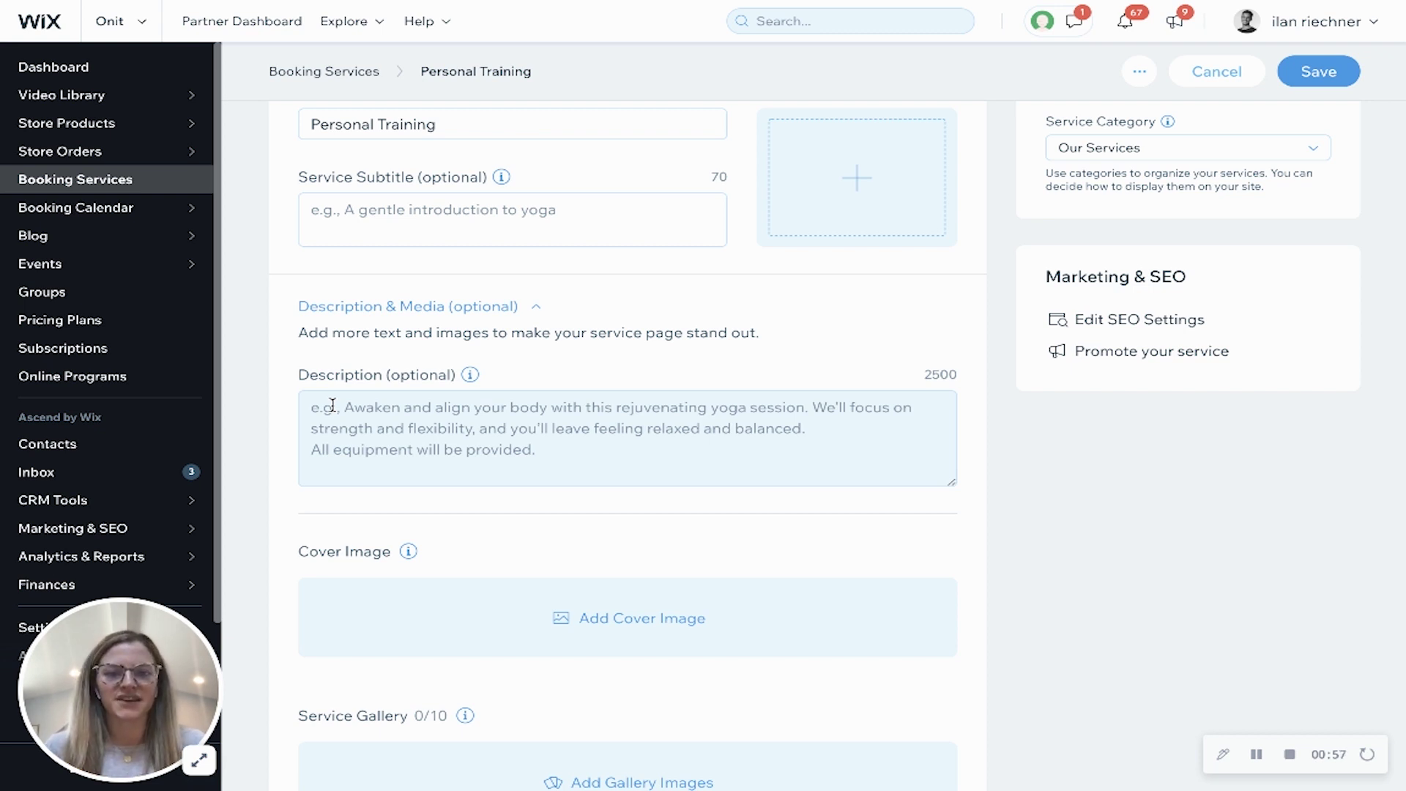
pyautogui.scroll(-3, 332, 405)
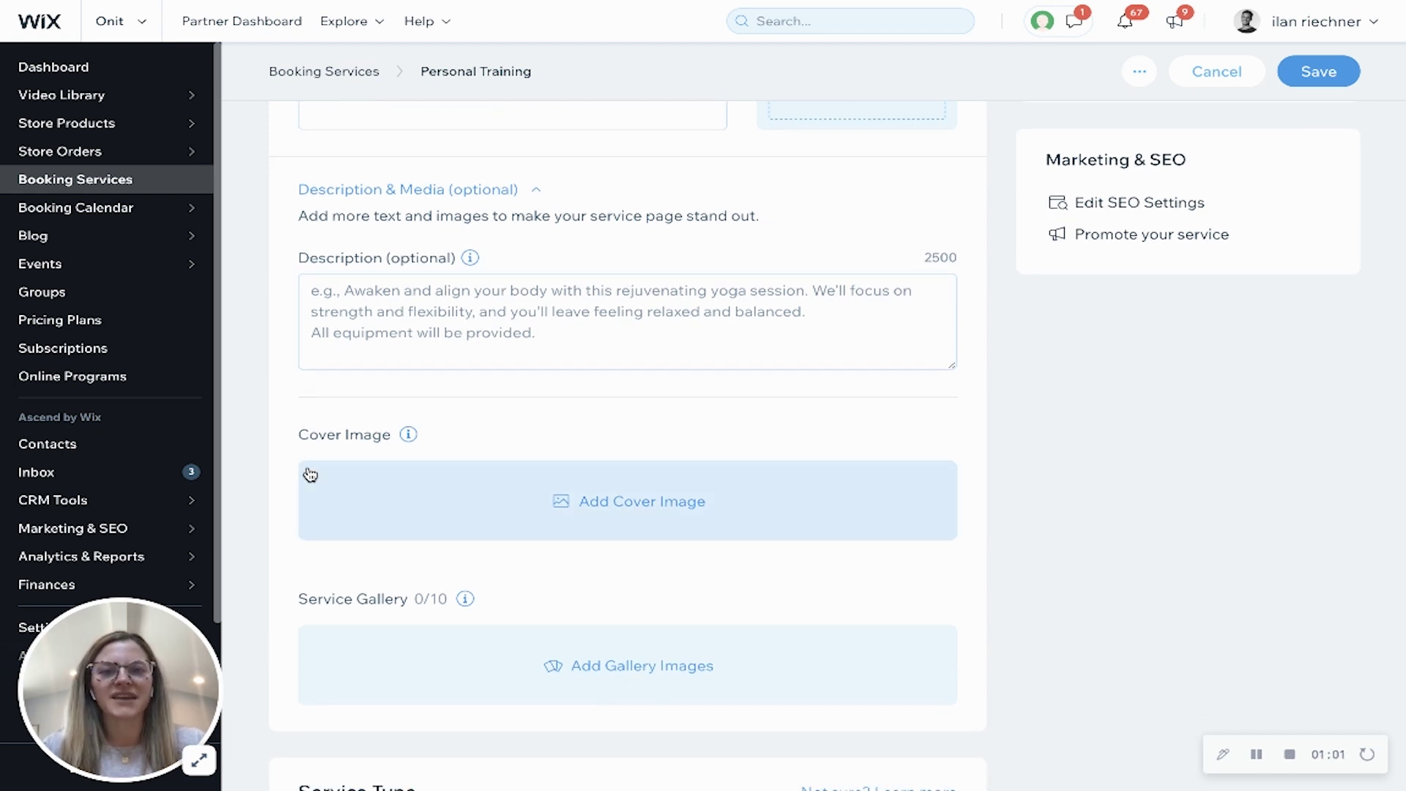
pyautogui.scroll(-3, 310, 474)
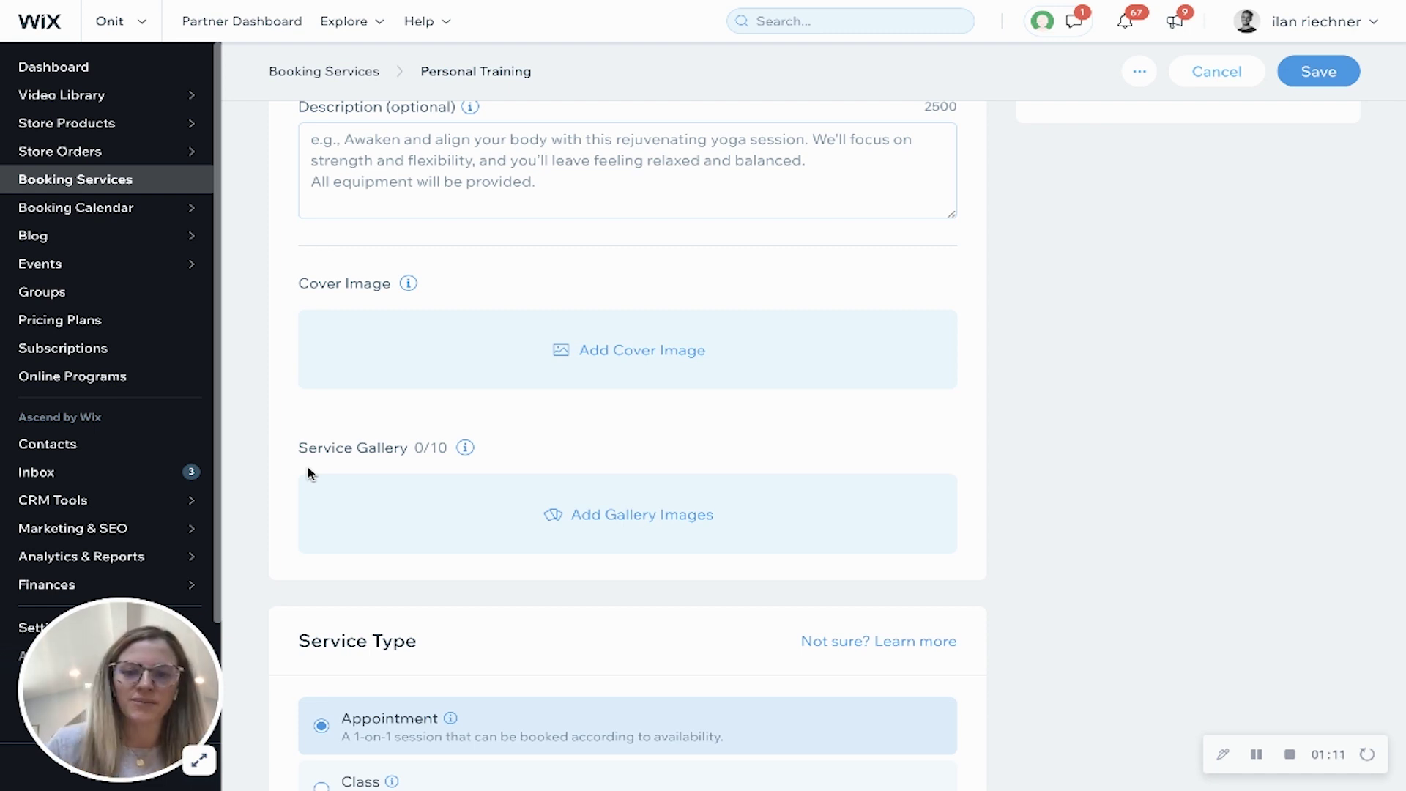
pyautogui.scroll(-2, 308, 472)
pyautogui.scroll(-2, 308, 473)
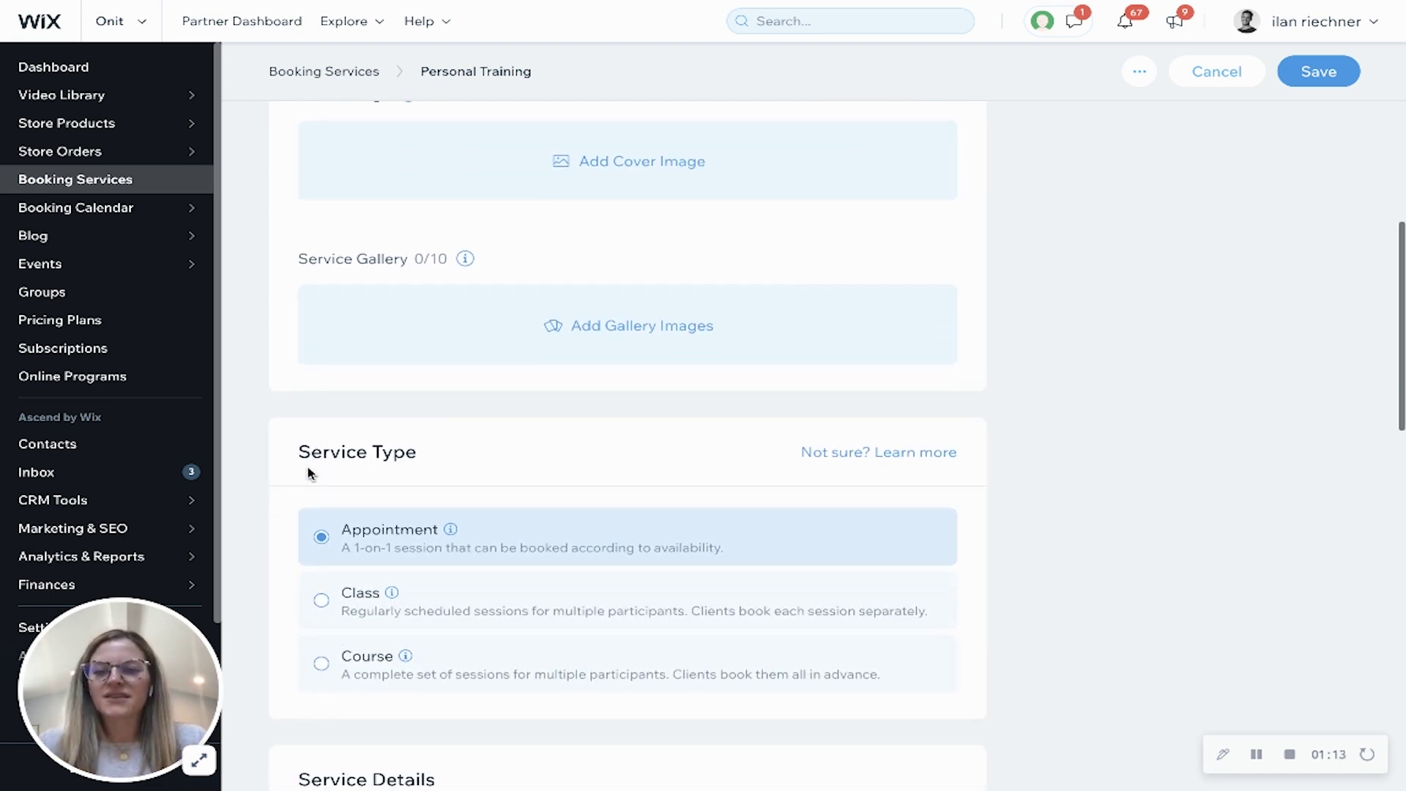
pyautogui.scroll(-1, 288, 502)
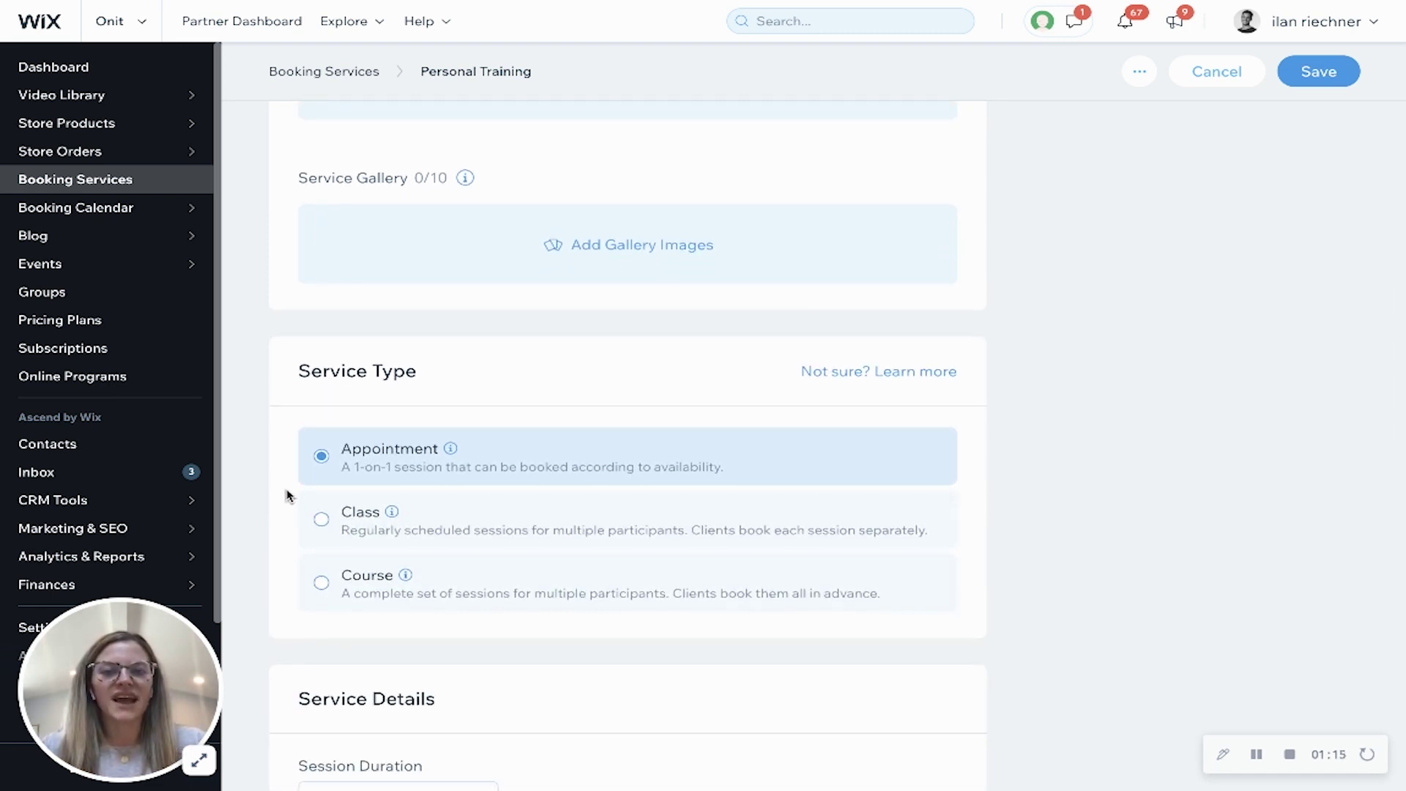
pyautogui.scroll(-2, 287, 495)
pyautogui.scroll(-4, 287, 492)
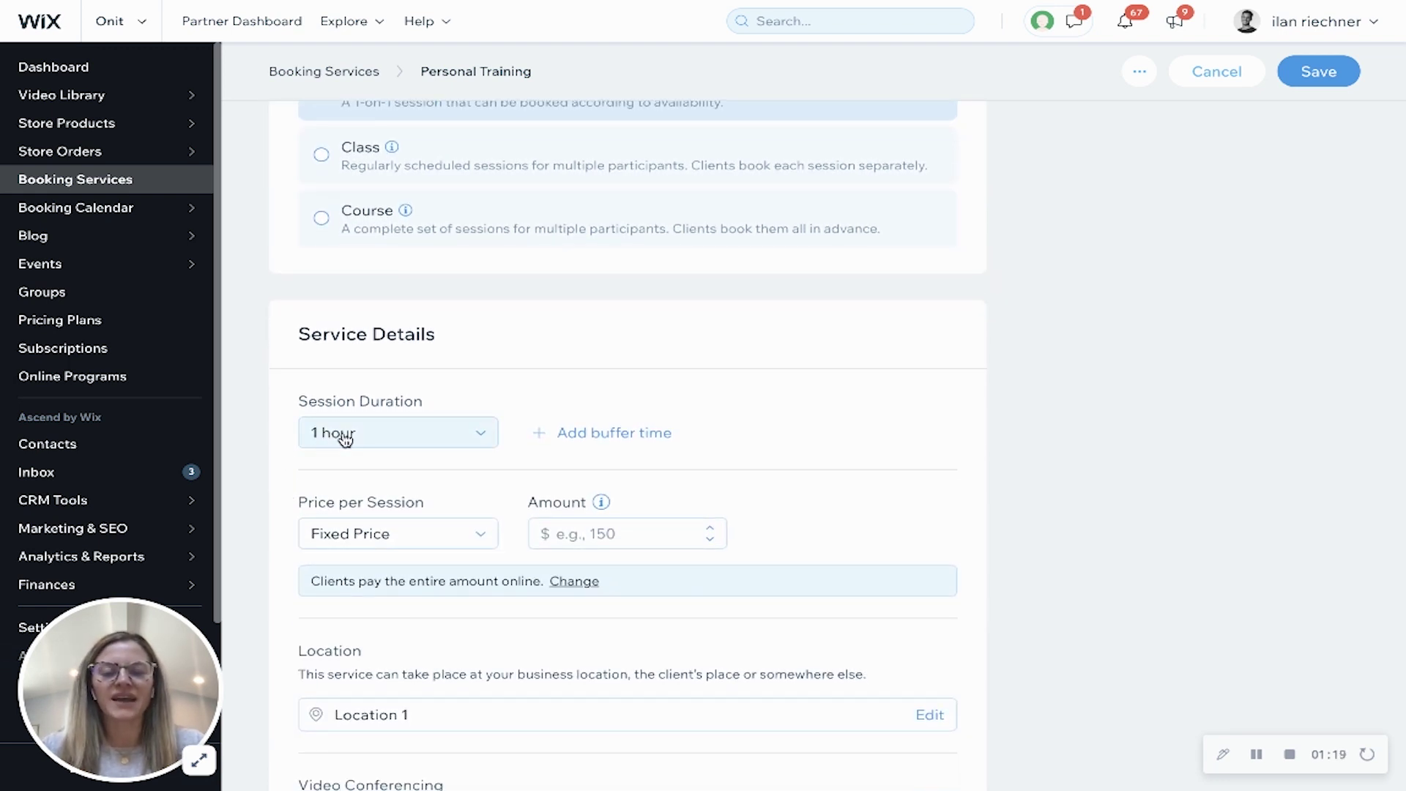
# Keep the 1 hour session duration and add a 20 min buffer time
pyautogui.click(344, 436)
pyautogui.scroll(-1, 363, 525)
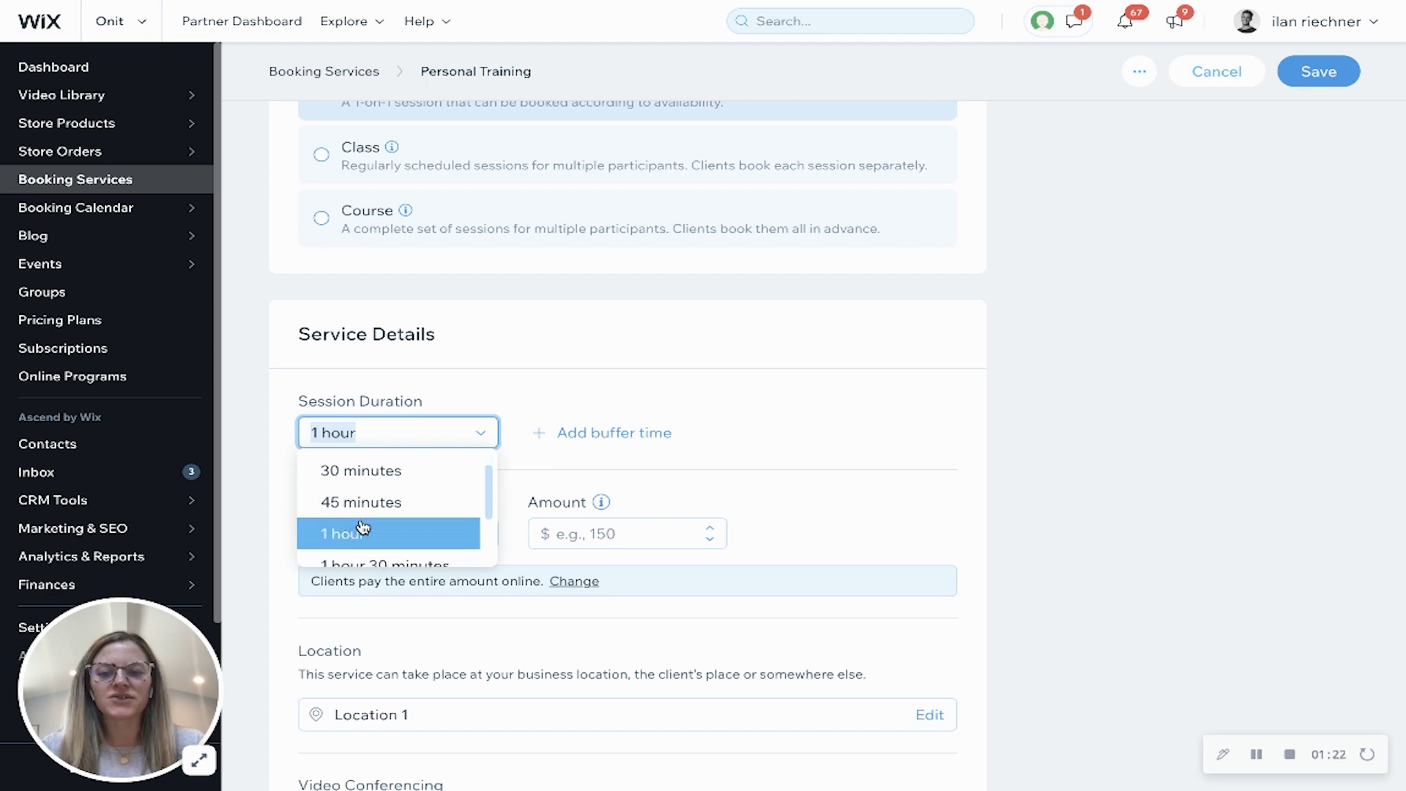
pyautogui.scroll(-3, 362, 525)
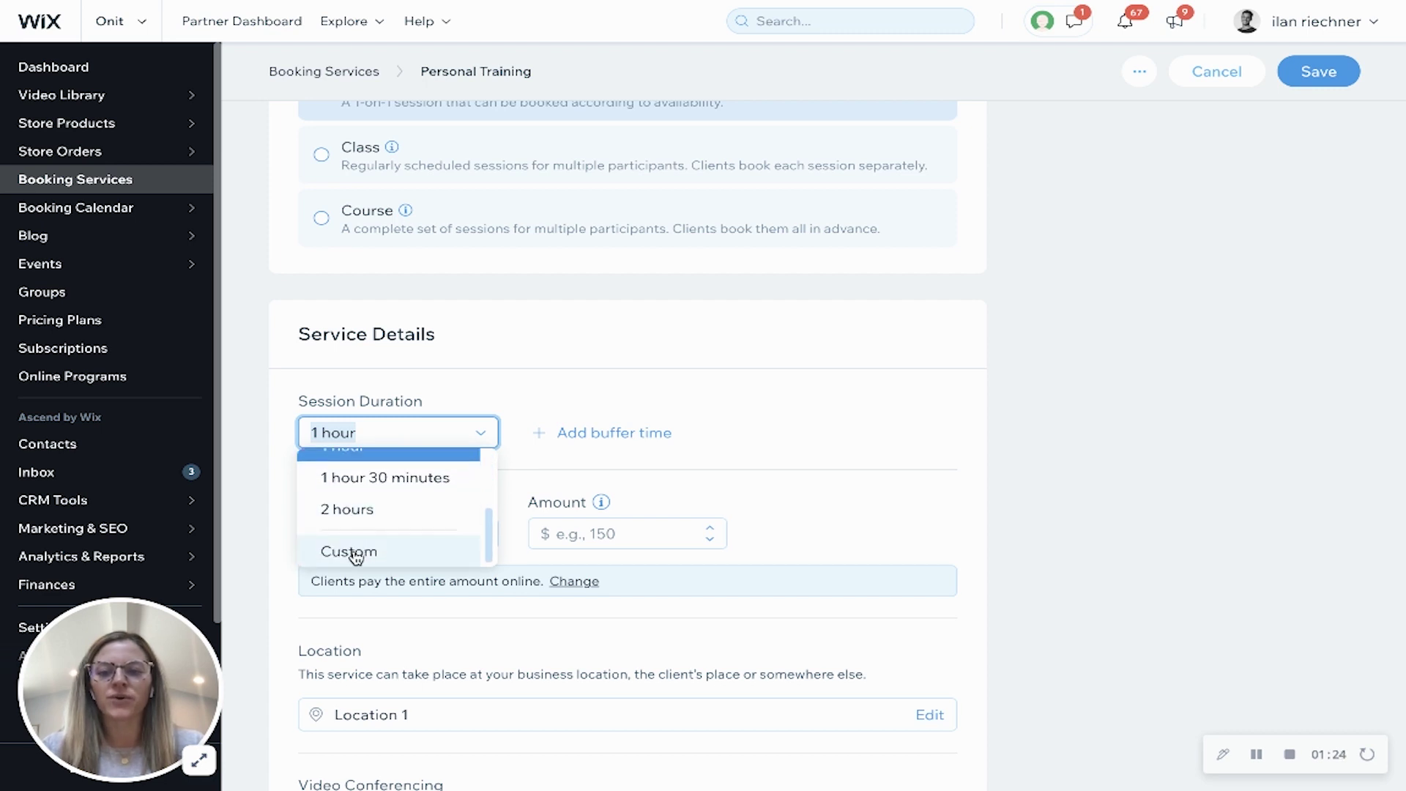
pyautogui.click(519, 378)
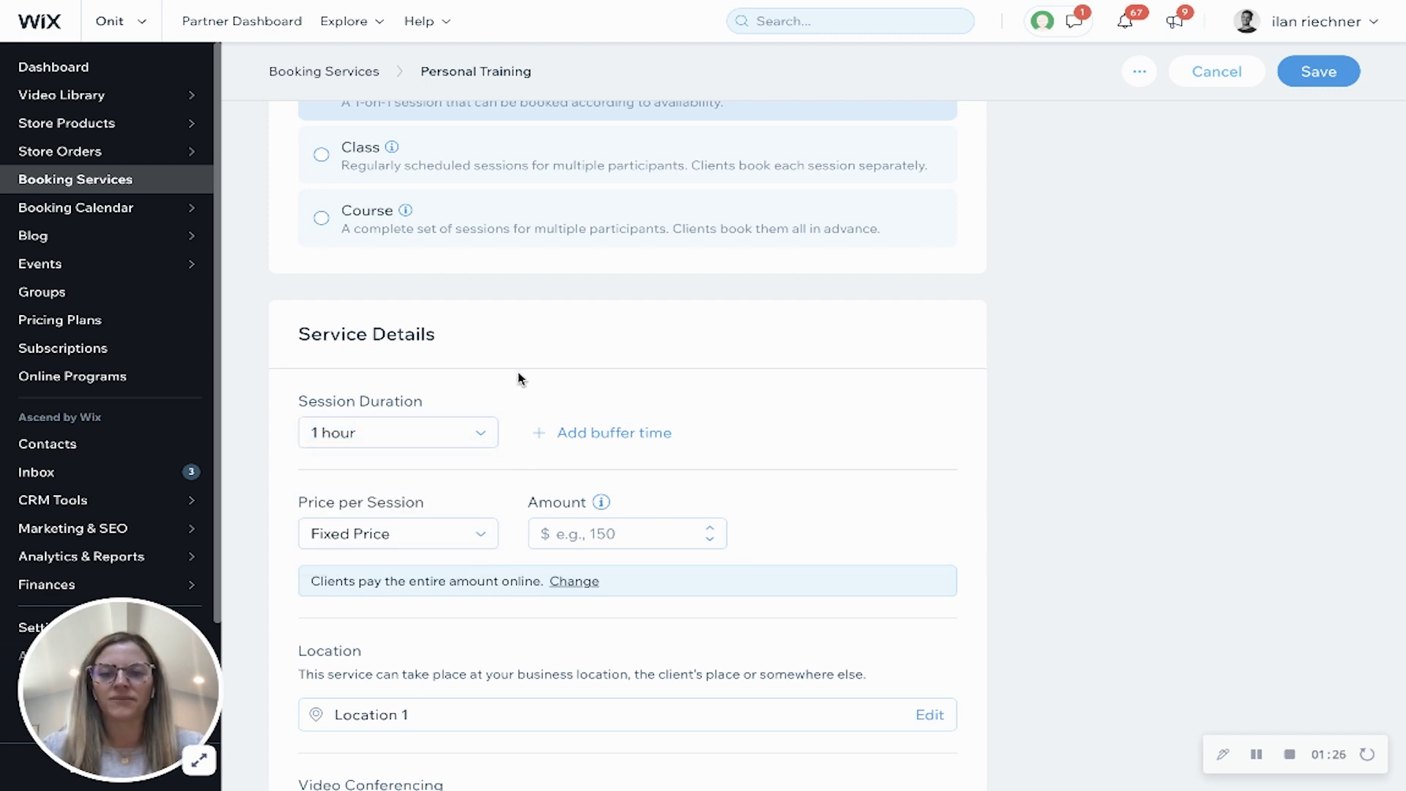
pyautogui.click(605, 435)
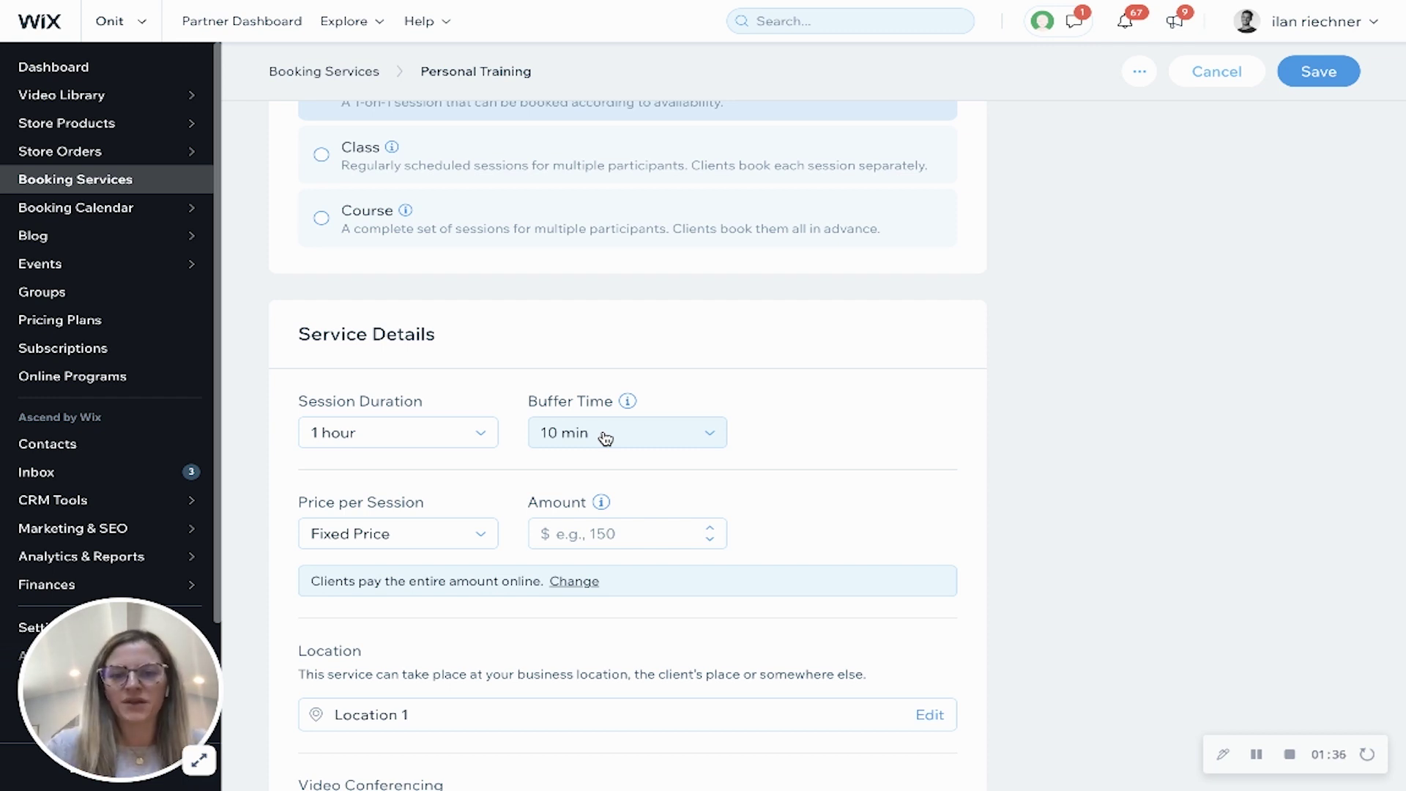
pyautogui.click(605, 438)
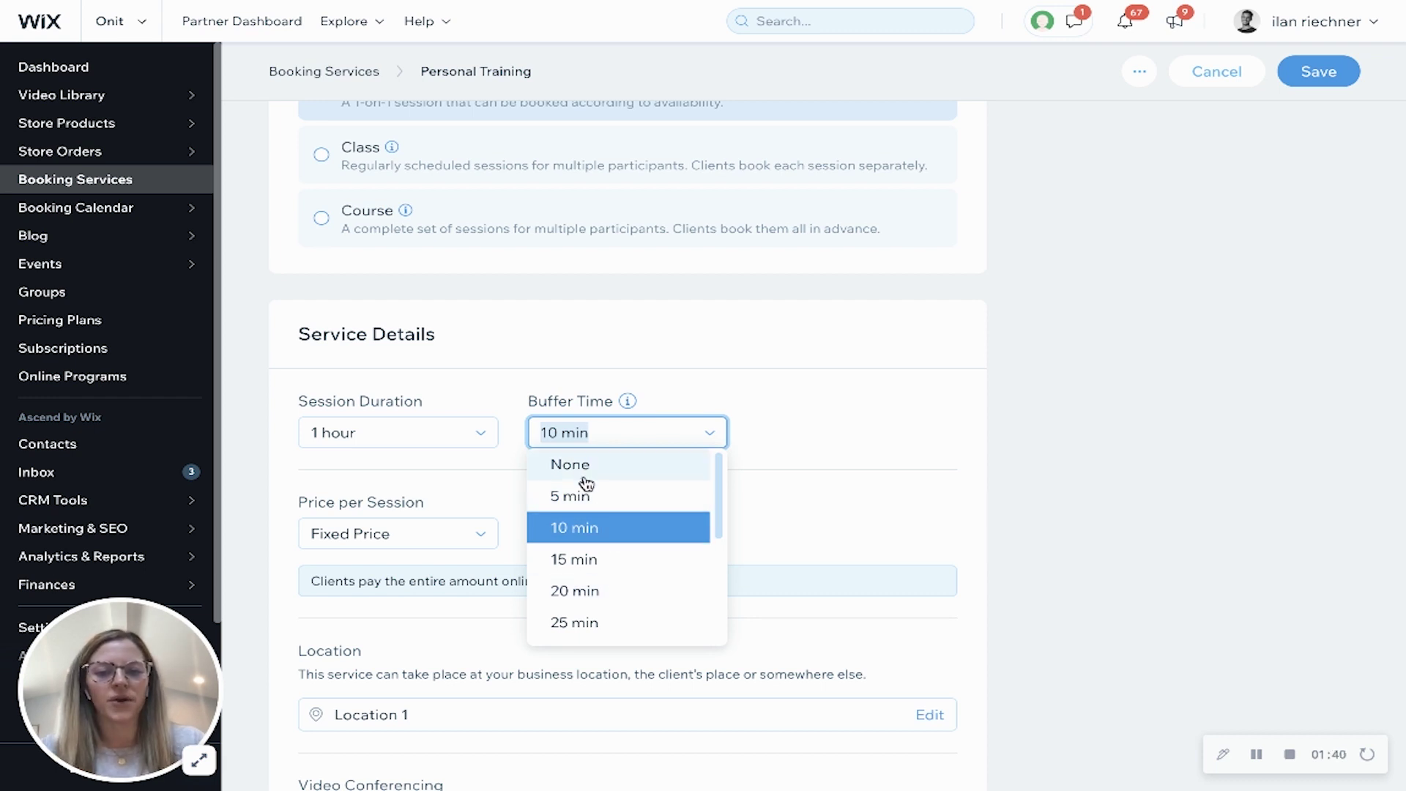
pyautogui.click(596, 590)
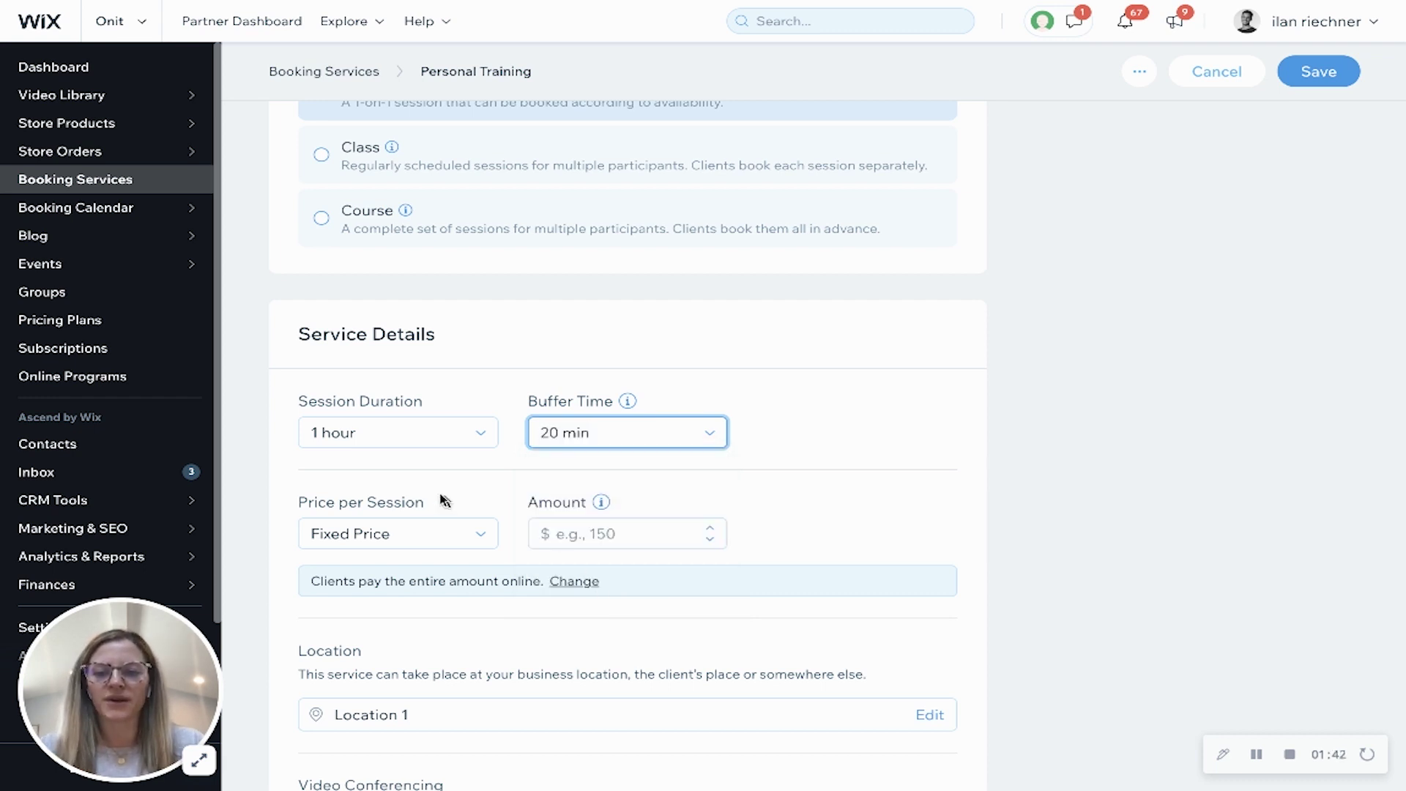
pyautogui.scroll(-1, 403, 495)
pyautogui.click(386, 498)
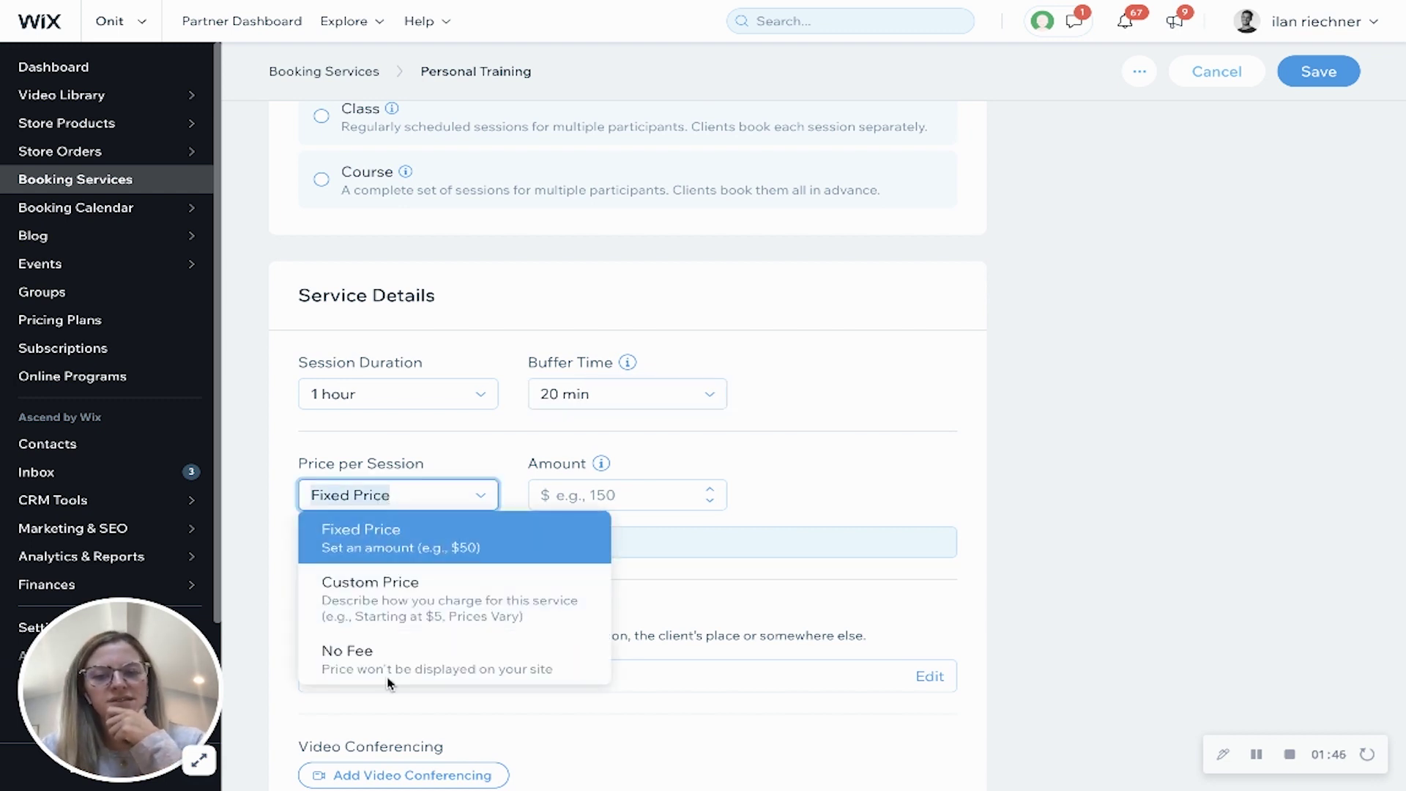
# Set a fixed $50 price per session, with clients paying the entire amount online
pyautogui.click(576, 496)
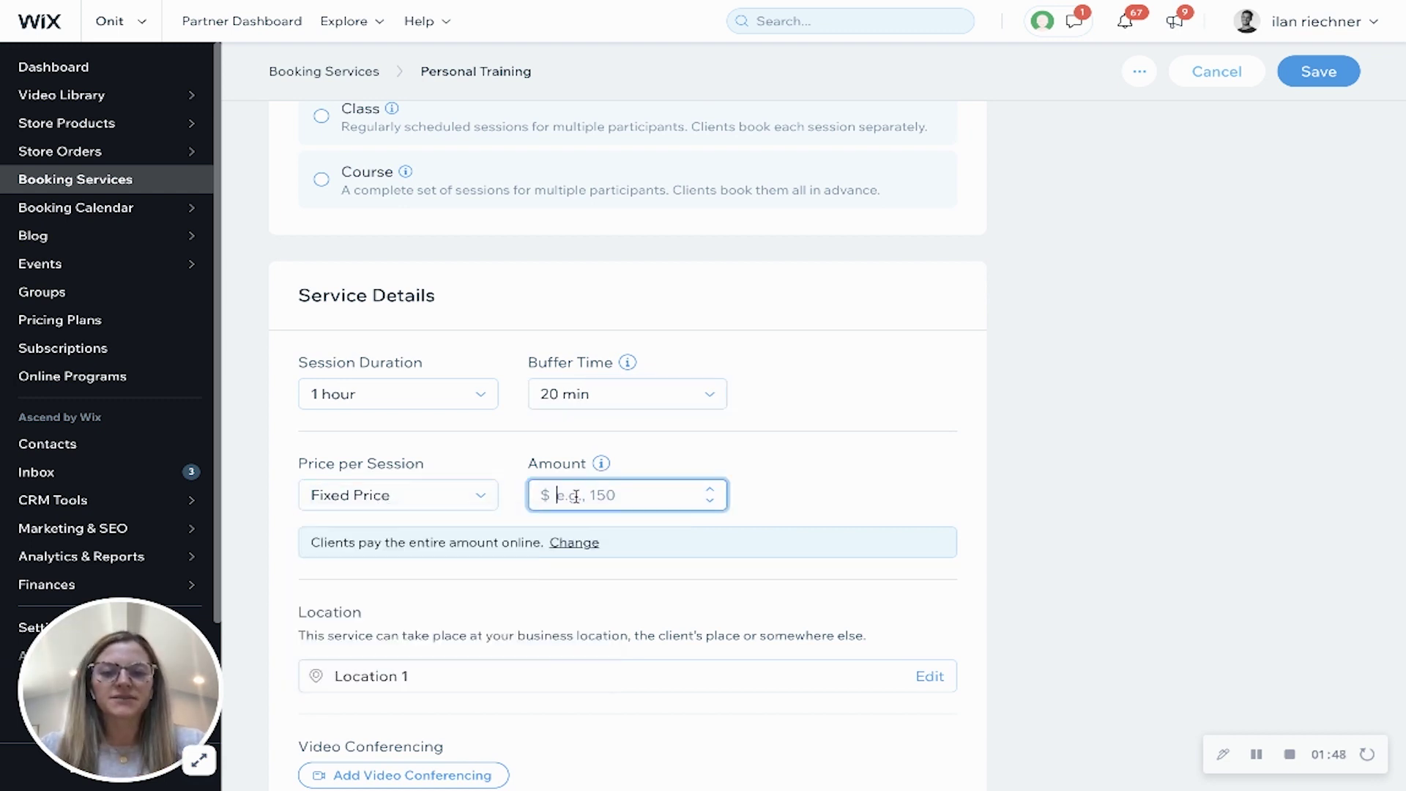
pyautogui.write('50')
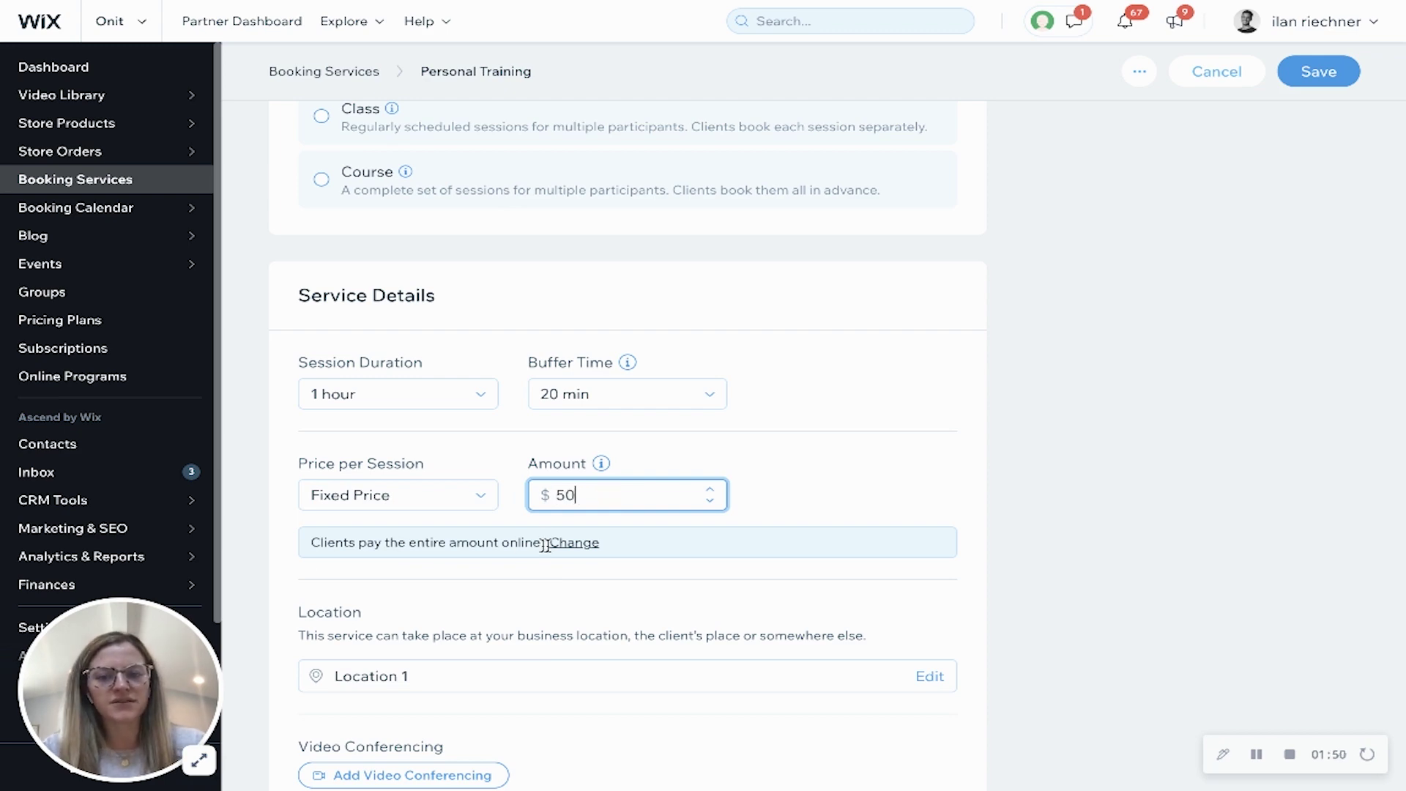
pyautogui.click(566, 543)
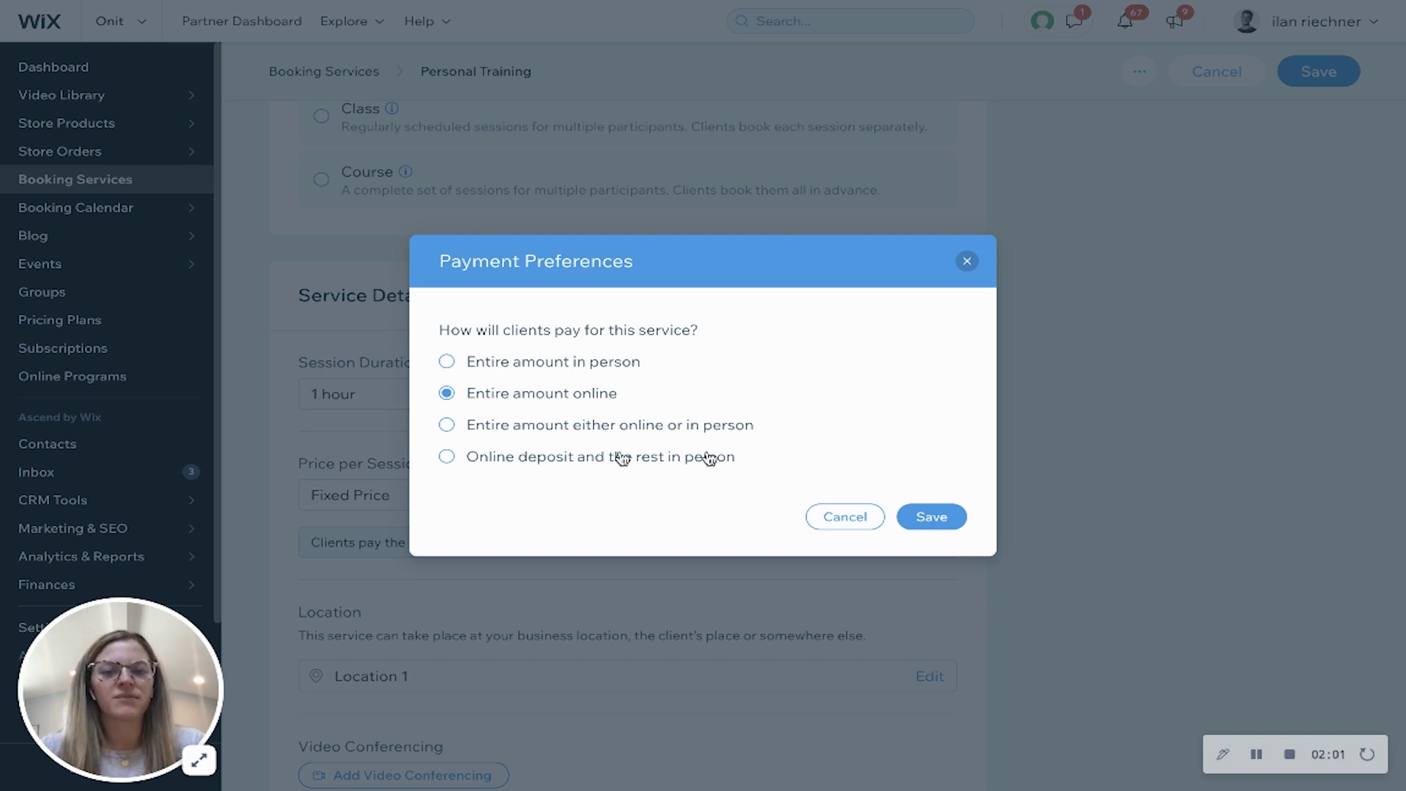
pyautogui.click(966, 261)
# Assign only the first and third of the three staff members to Personal Training
pyautogui.scroll(-3, 904, 395)
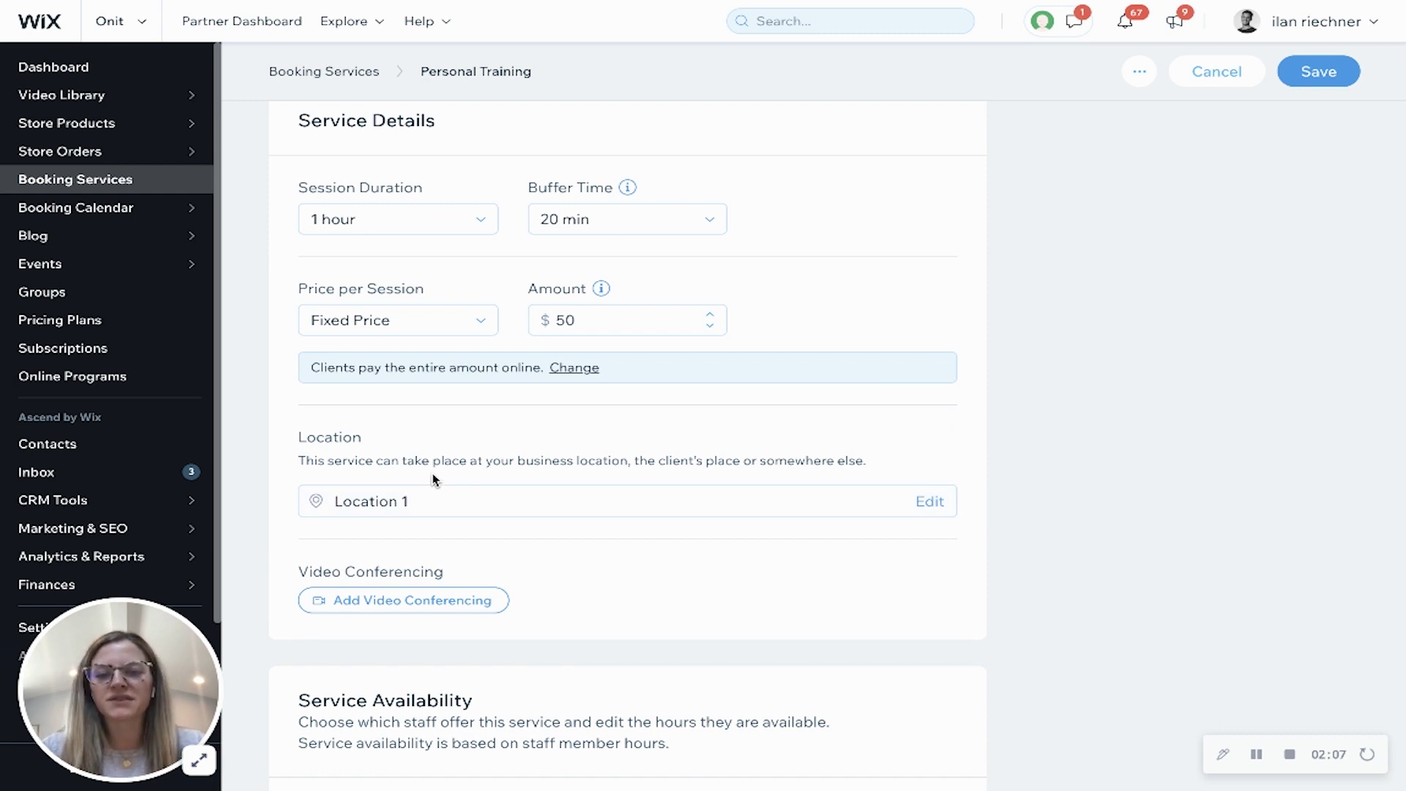
pyautogui.scroll(-1, 721, 563)
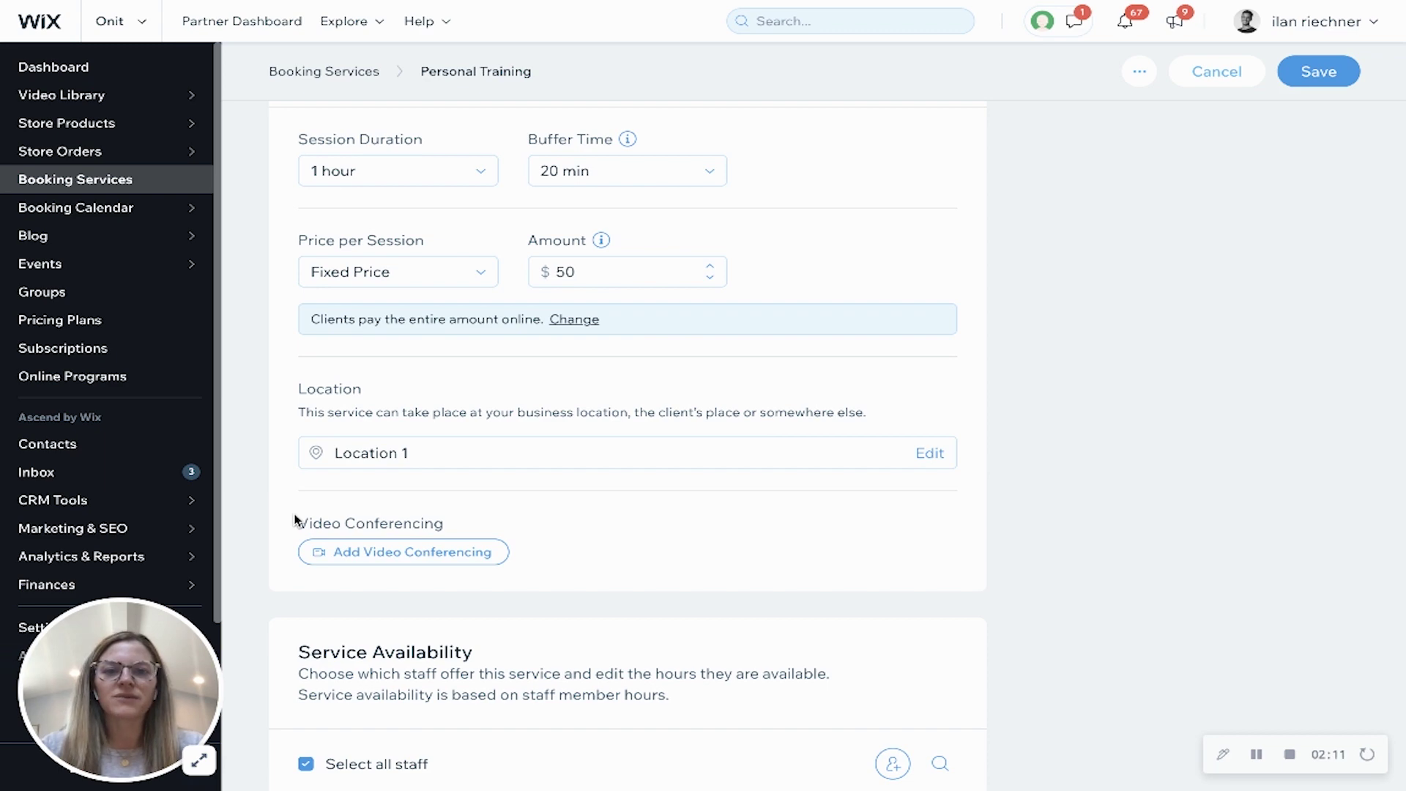
pyautogui.scroll(-5, 295, 520)
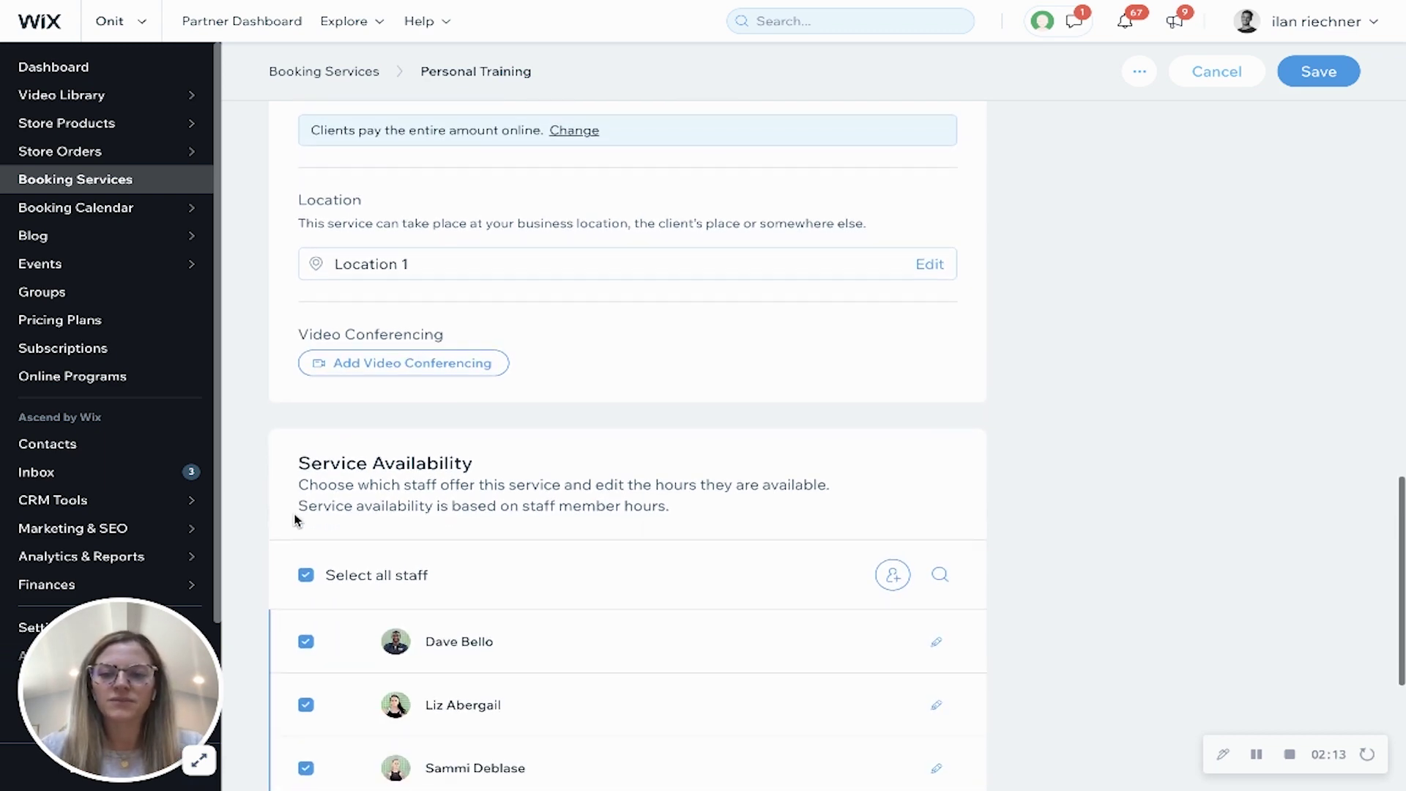
pyautogui.scroll(-1, 295, 520)
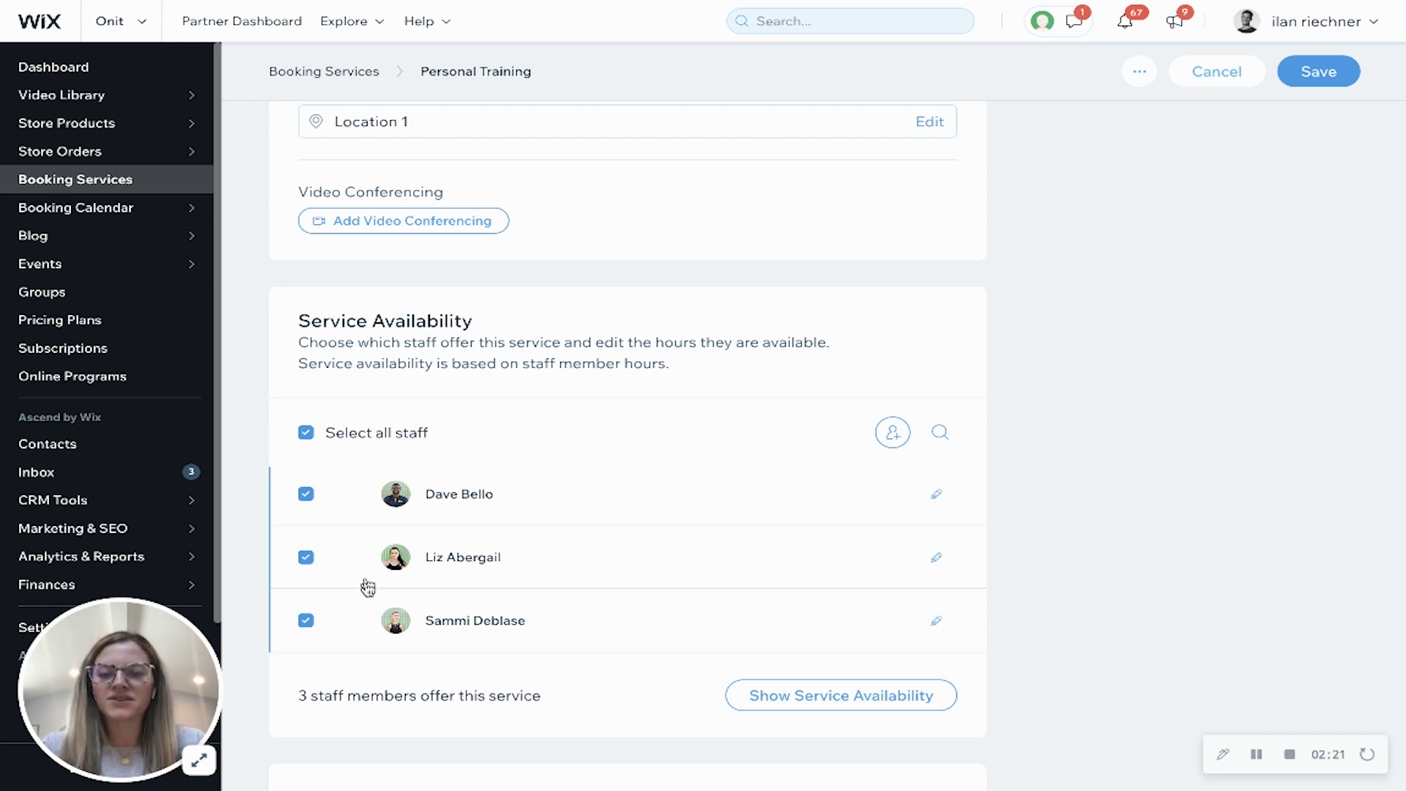
pyautogui.click(304, 435)
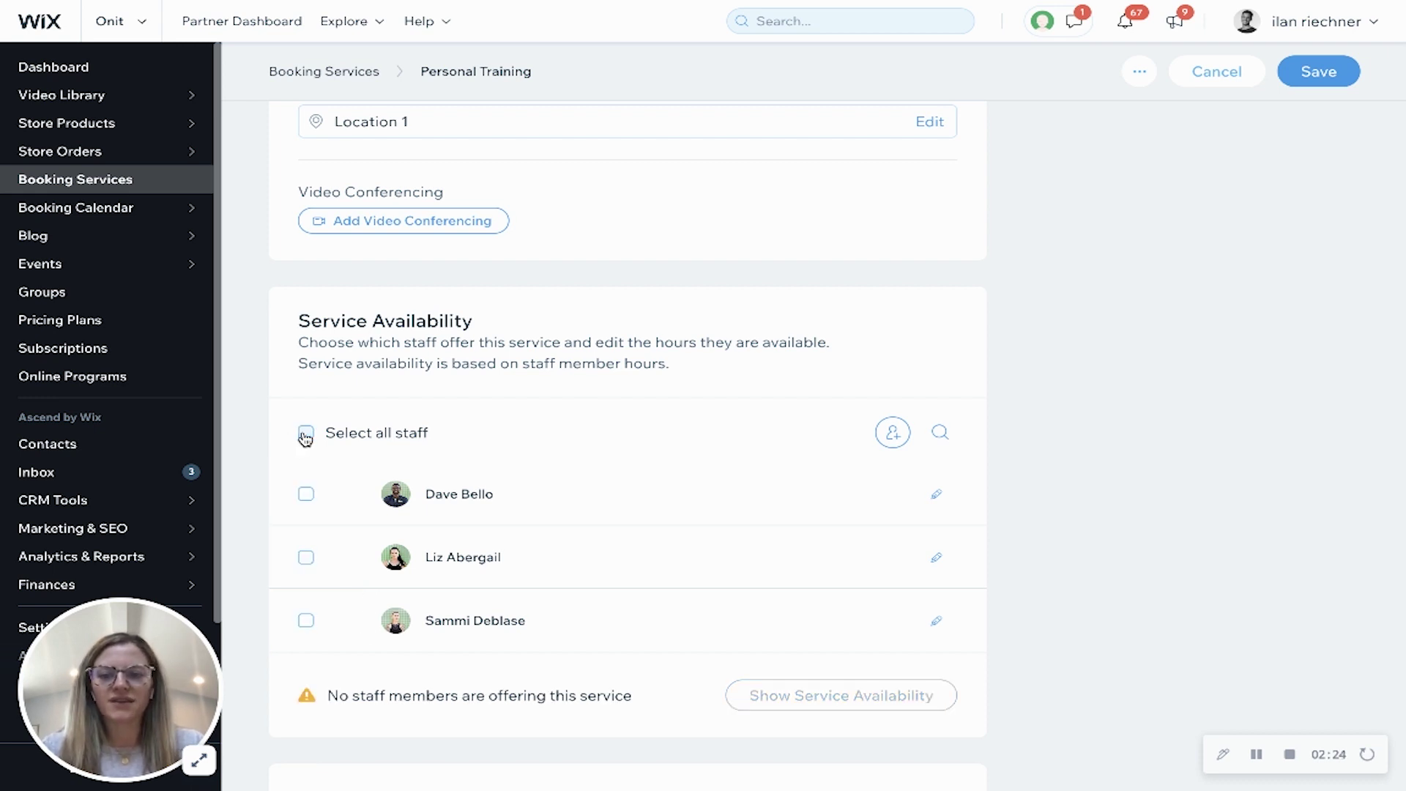
pyautogui.click(306, 494)
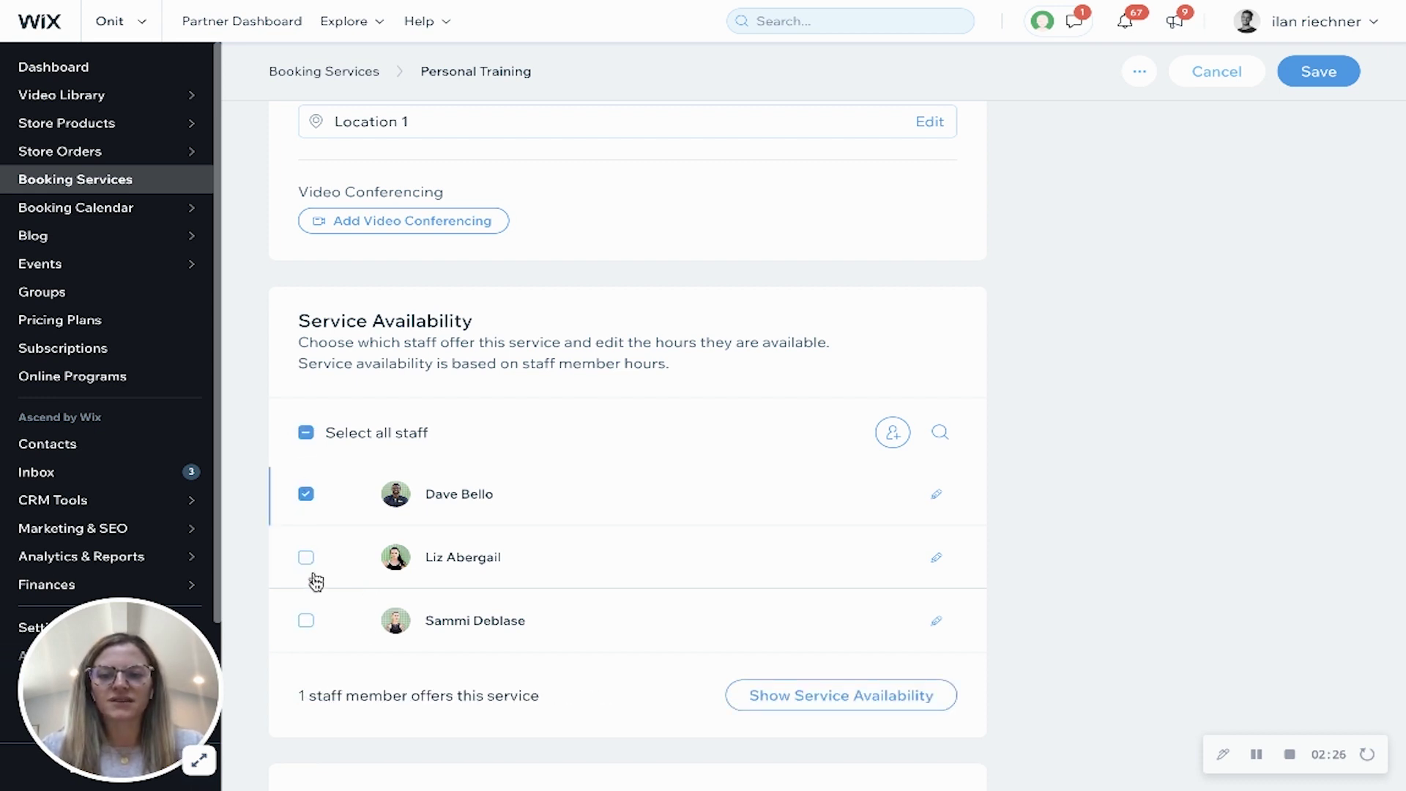
pyautogui.click(306, 620)
pyautogui.scroll(-1, 399, 586)
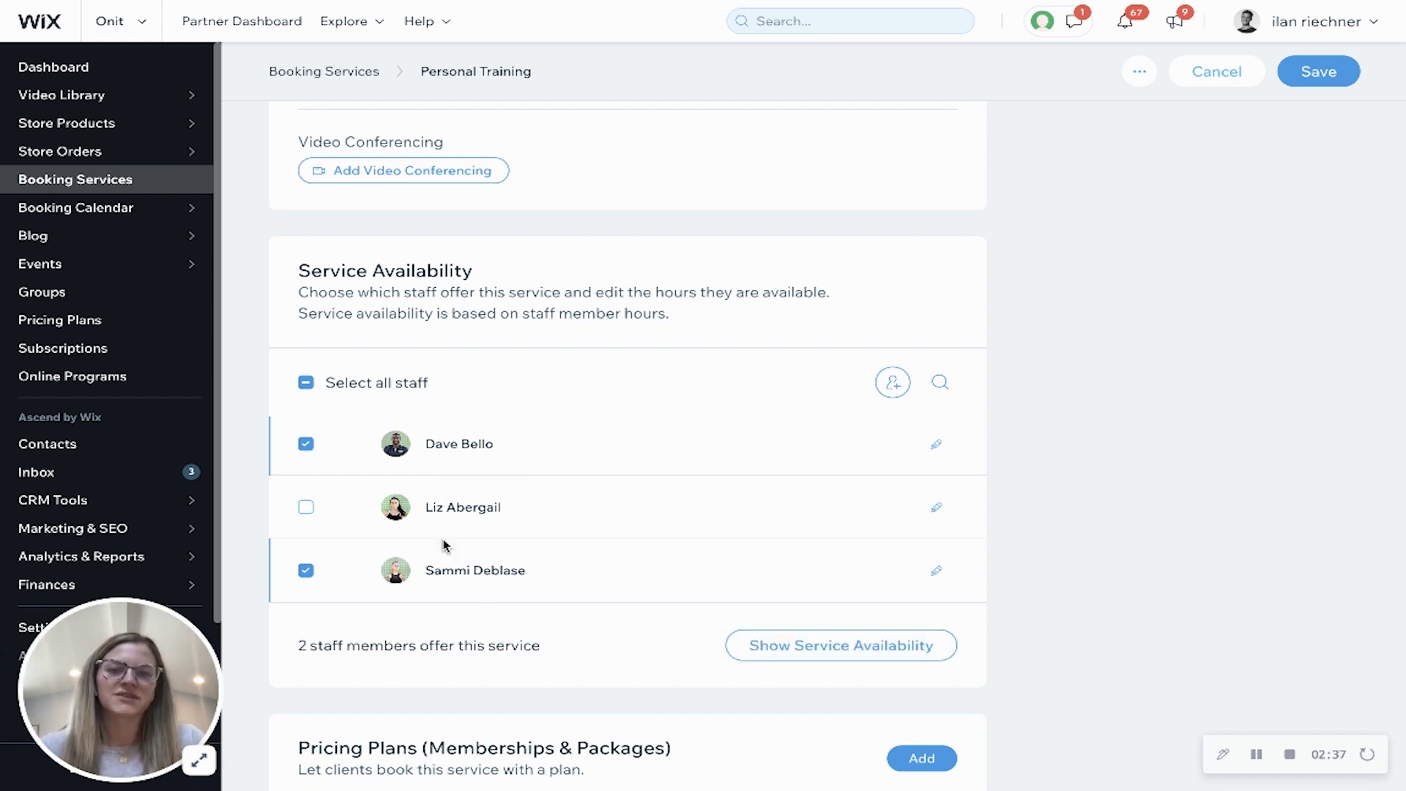
pyautogui.scroll(-3, 443, 546)
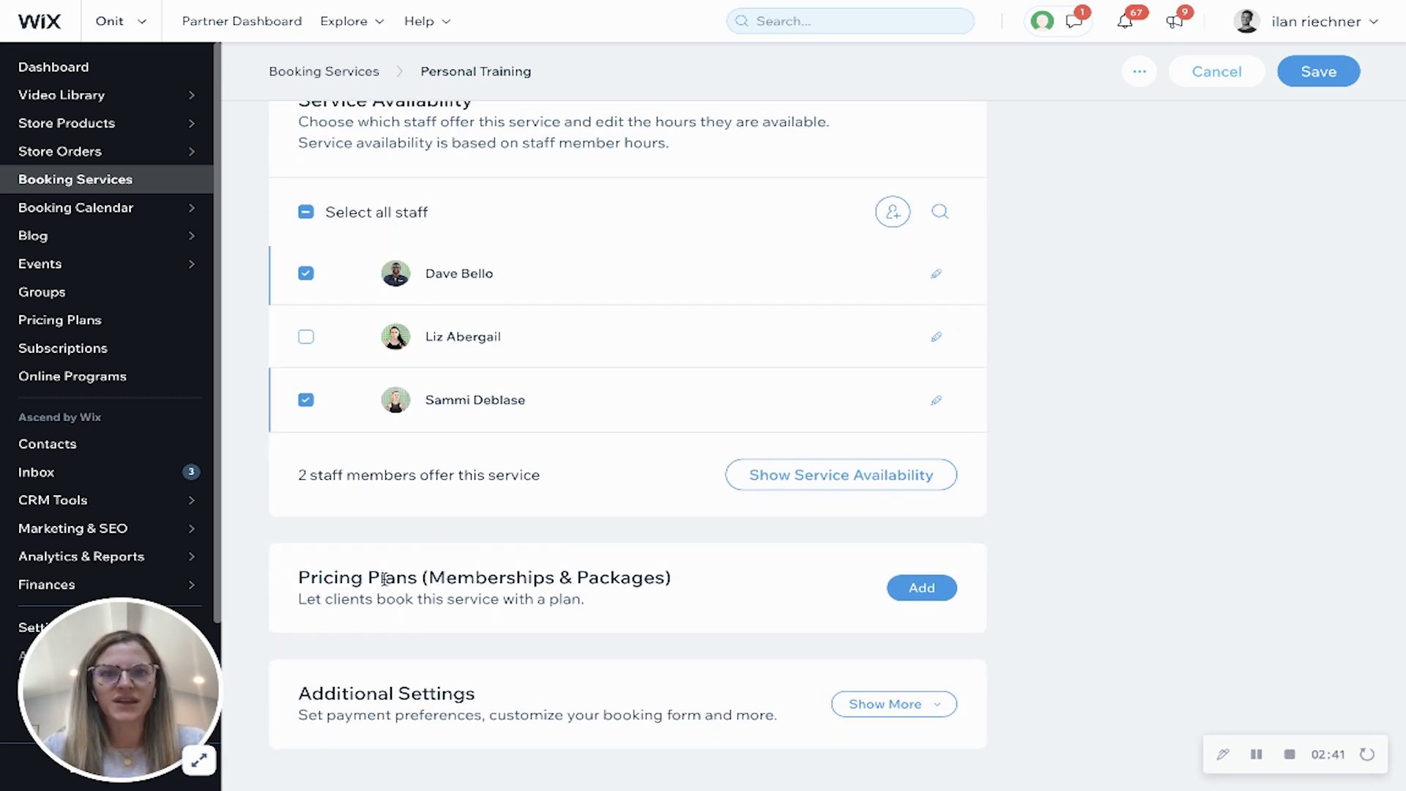
# Show Additional Settings, review online booking preferences unchanged, and keep the Default Booking Form
pyautogui.click(885, 703)
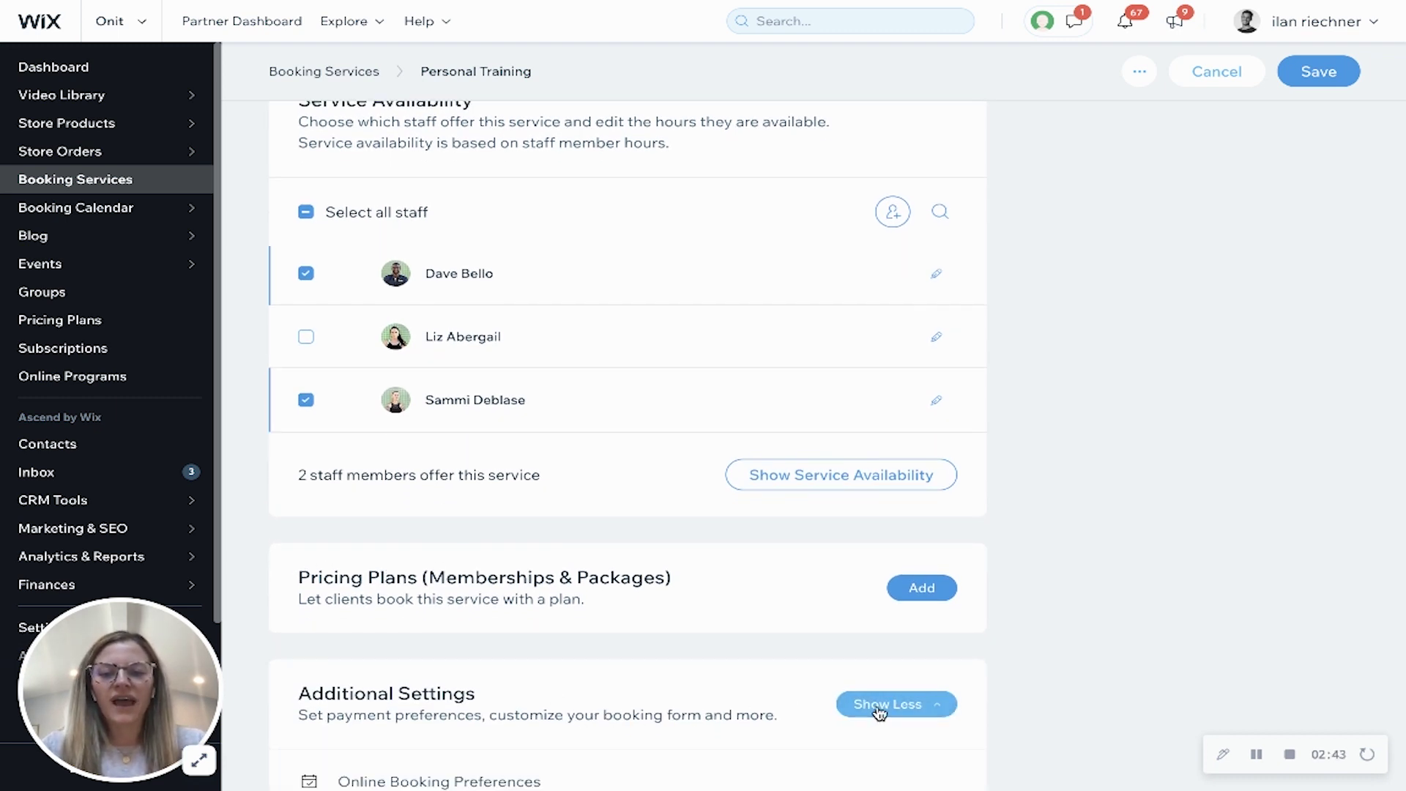
pyautogui.scroll(-1, 658, 641)
pyautogui.scroll(-2, 656, 642)
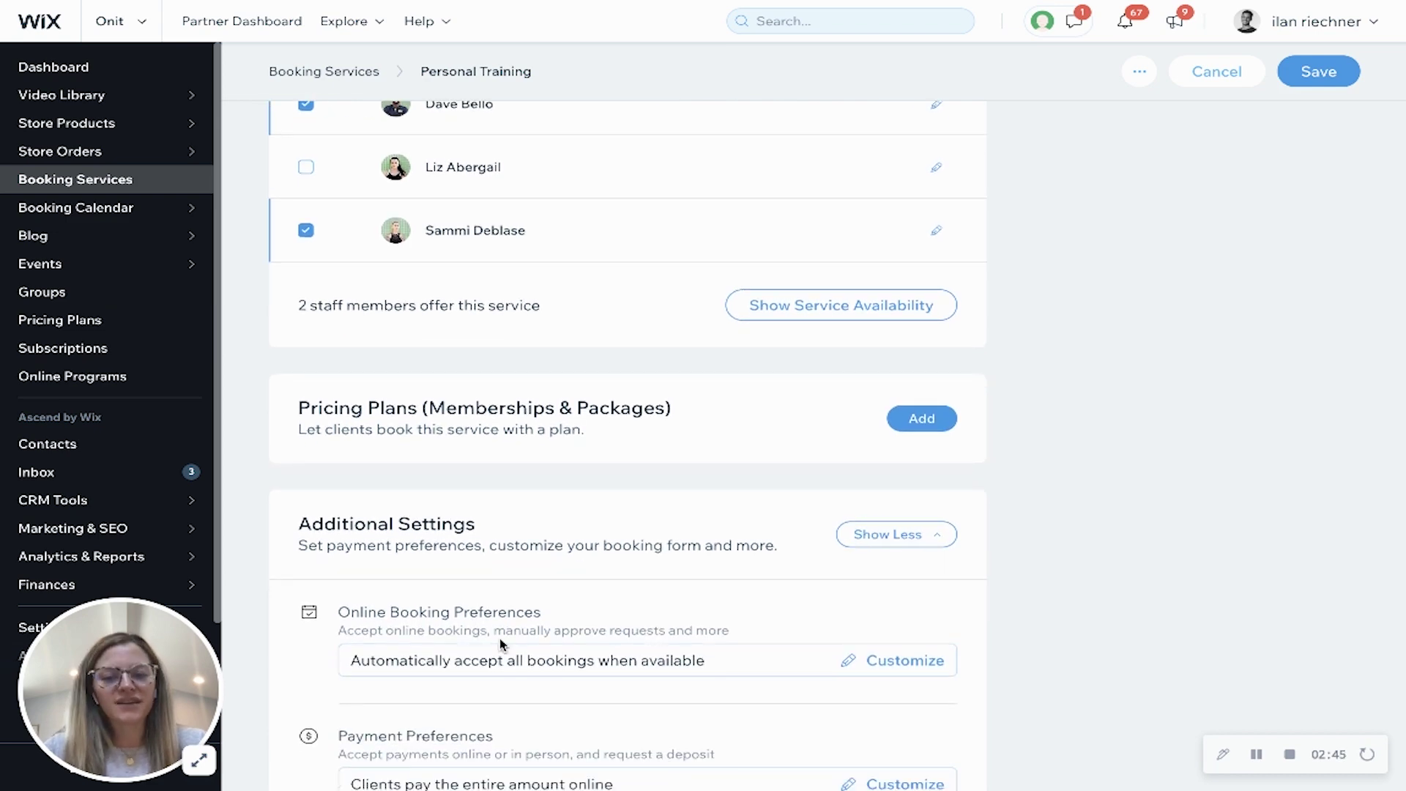
pyautogui.click(889, 666)
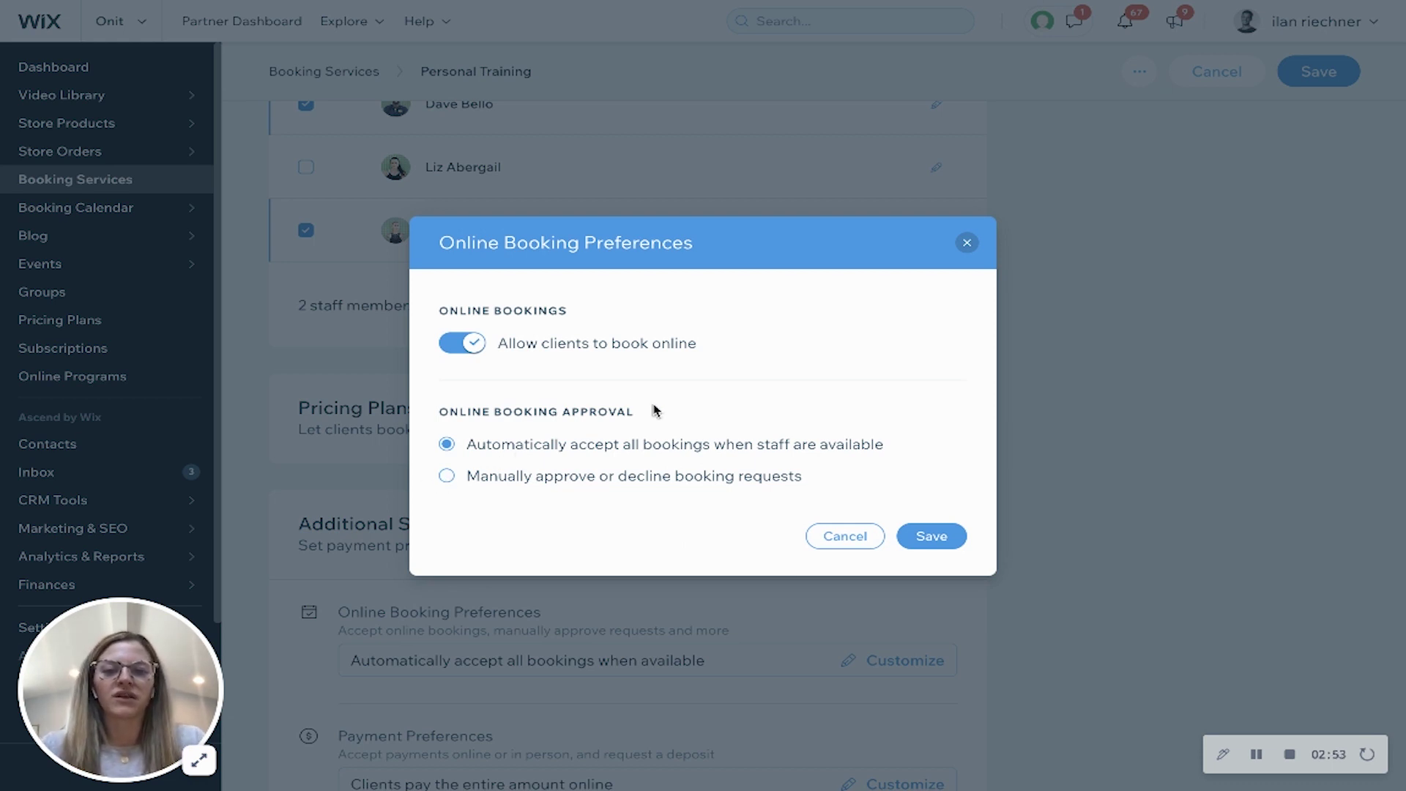
pyautogui.click(967, 242)
pyautogui.scroll(-3, 728, 381)
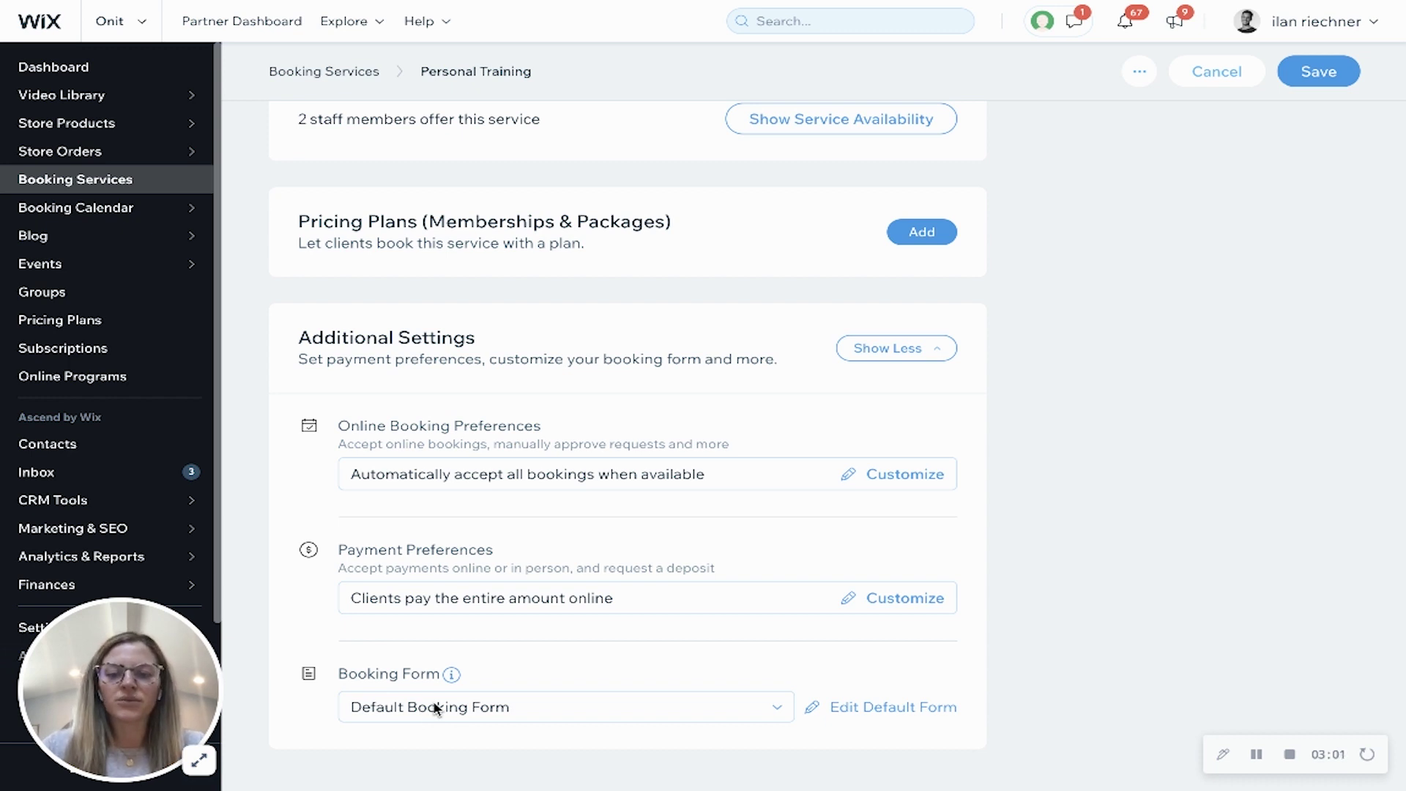
pyautogui.click(469, 708)
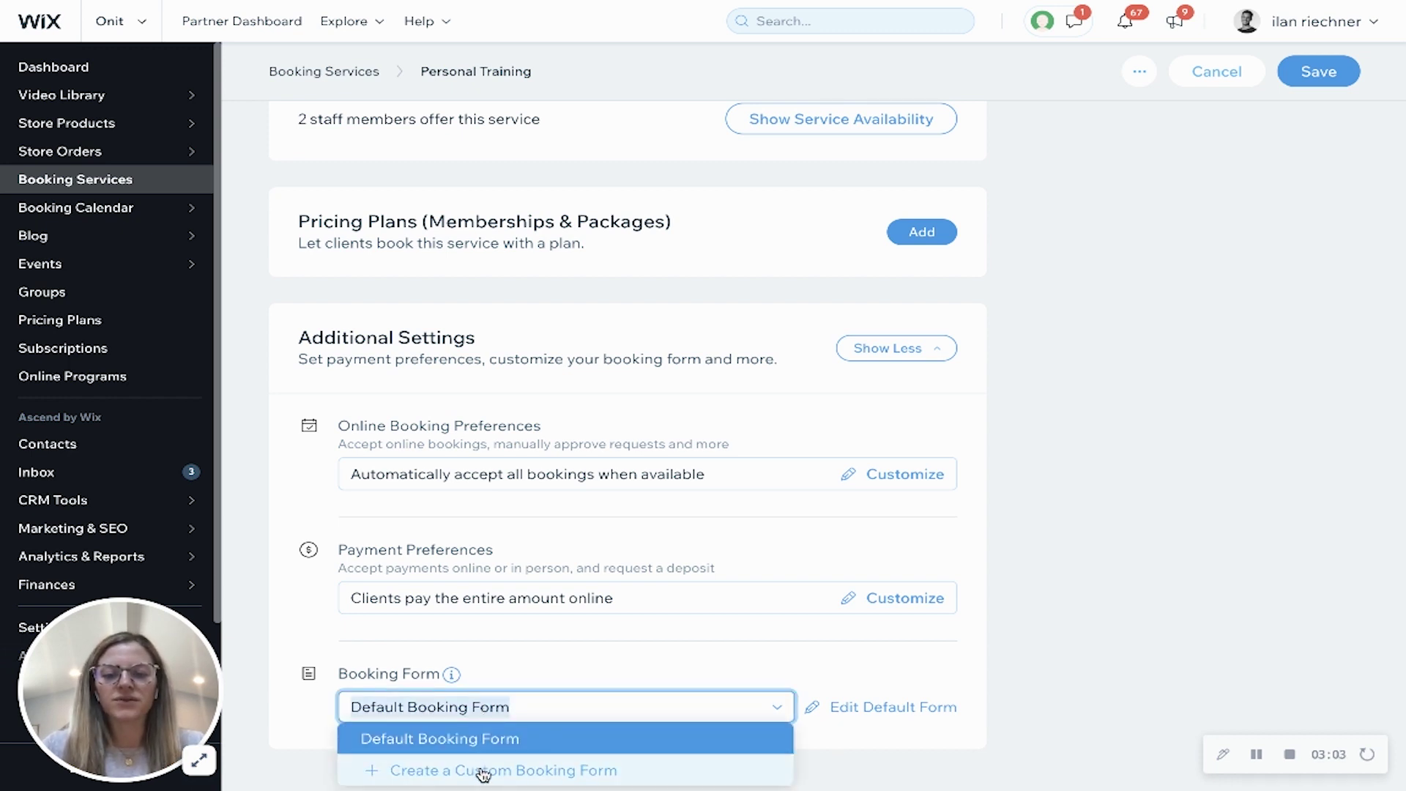
pyautogui.click(1070, 588)
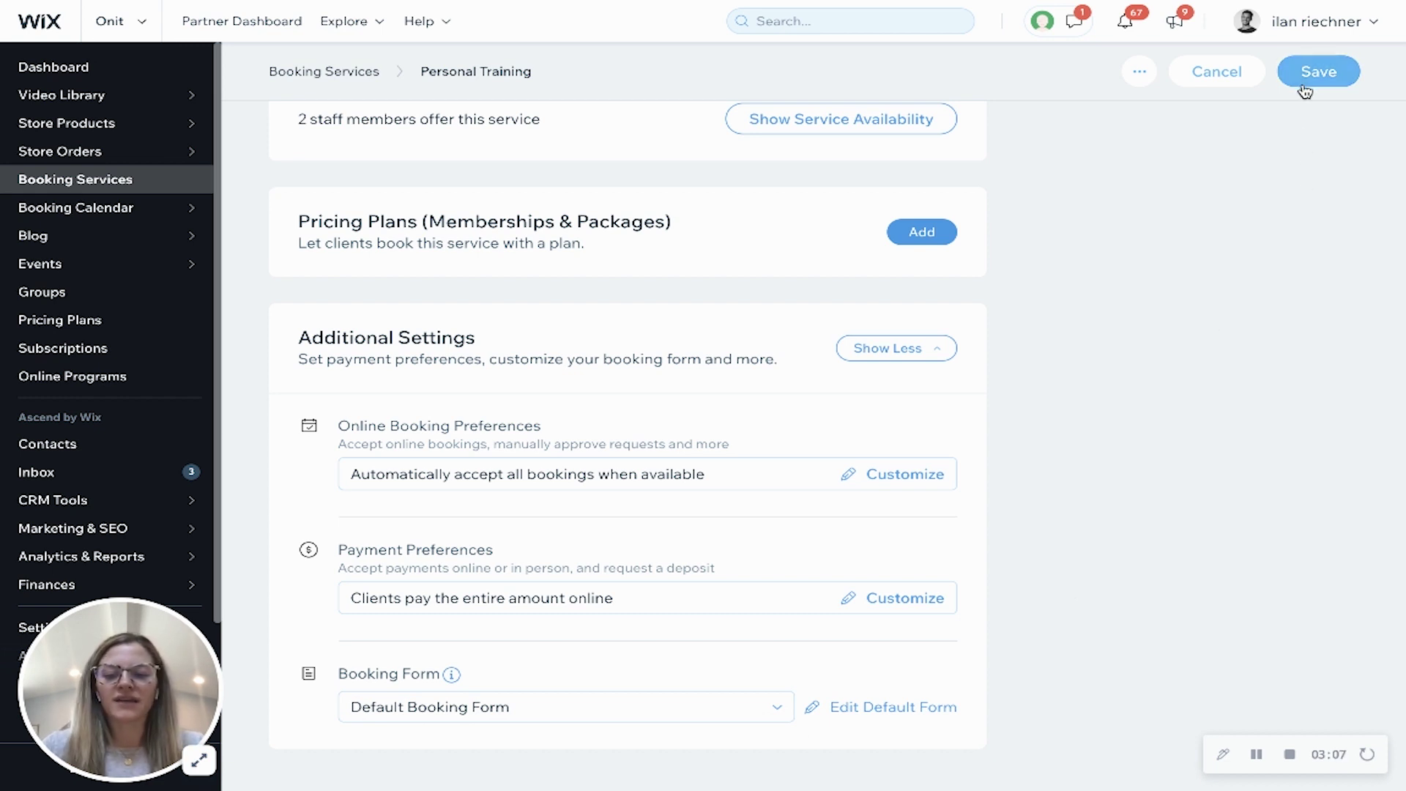
# On the live site, start booking Personal Training for July 1, 2021 at 1:00 pm
pyautogui.hotkey('ctrl', 'Tab')
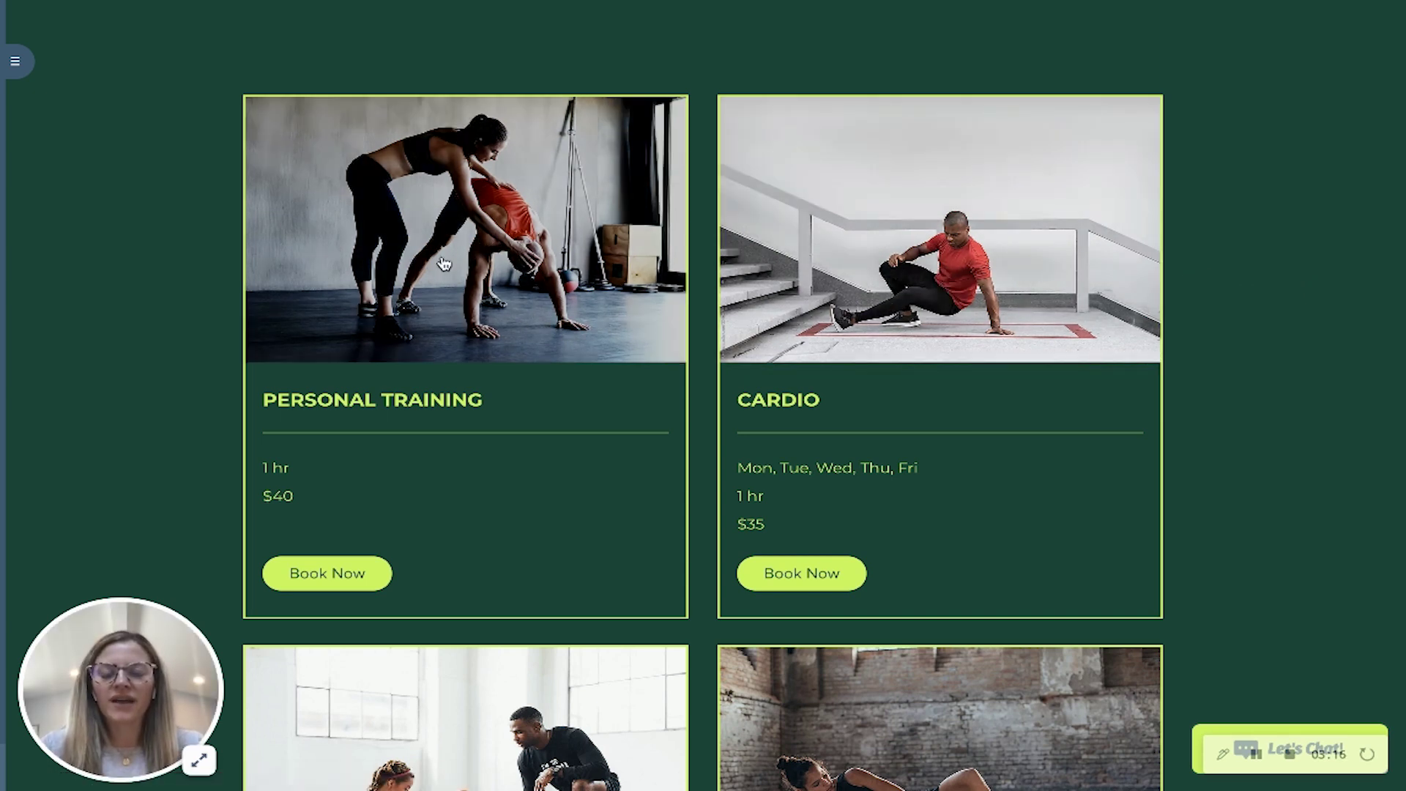
pyautogui.click(444, 263)
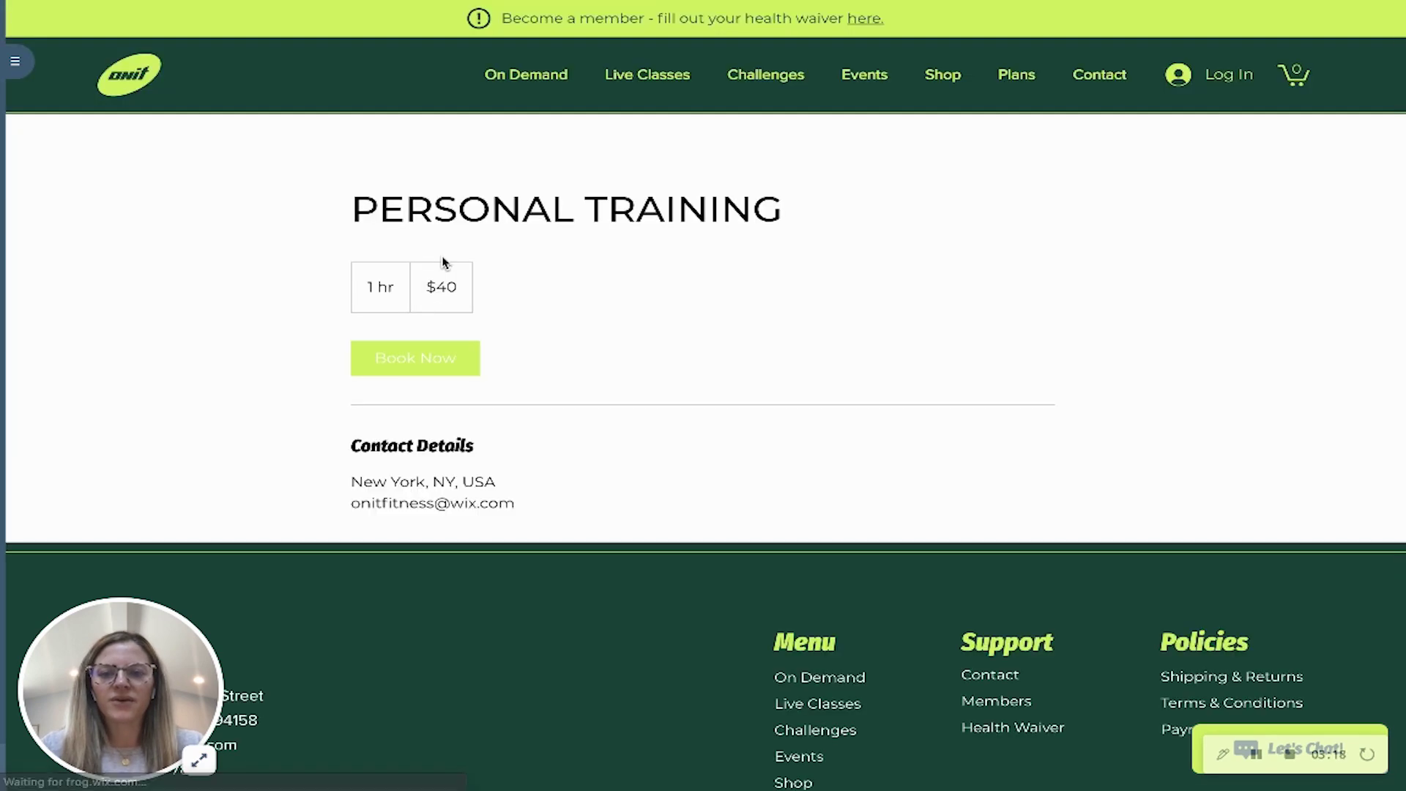
pyautogui.click(404, 362)
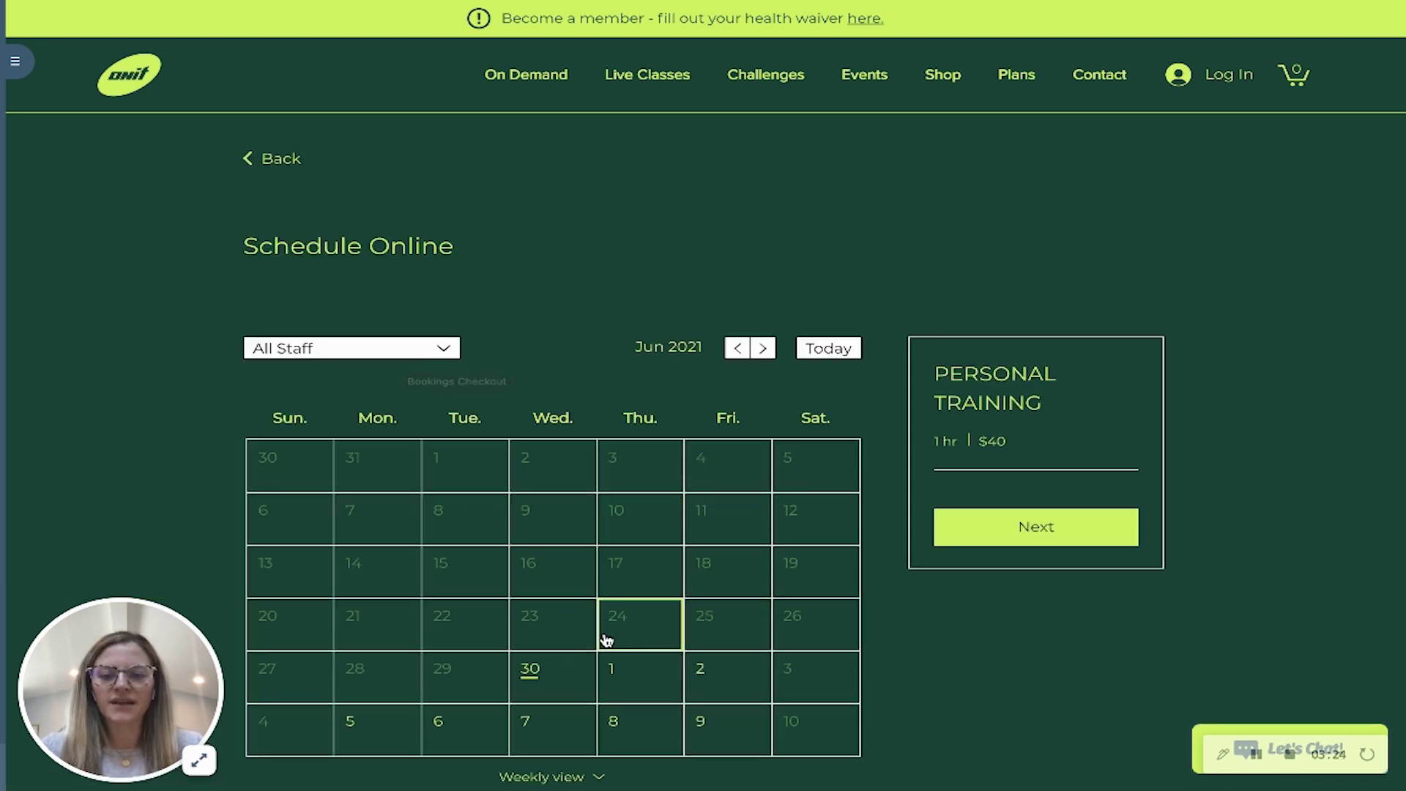
pyautogui.click(635, 684)
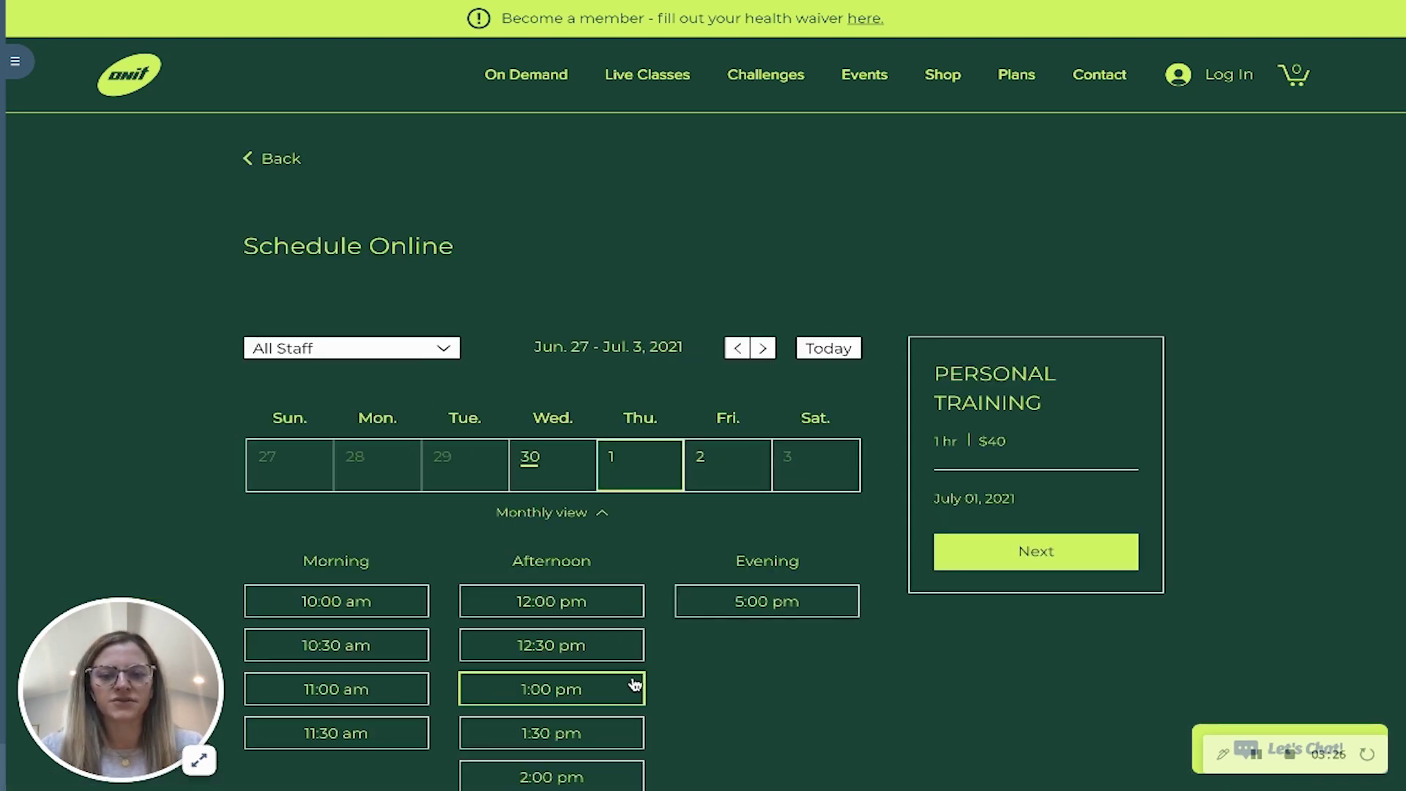
pyautogui.scroll(-2, 740, 700)
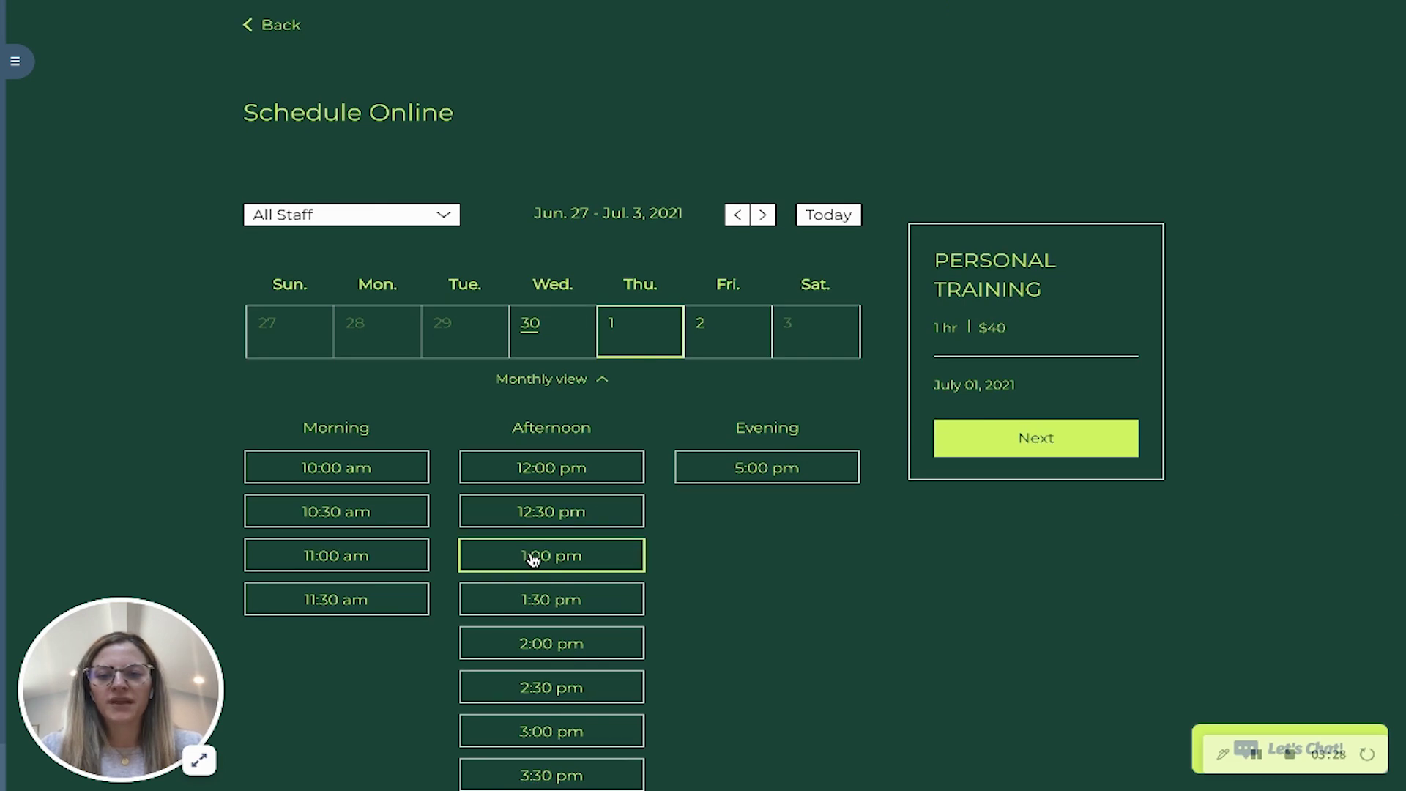
pyautogui.click(533, 555)
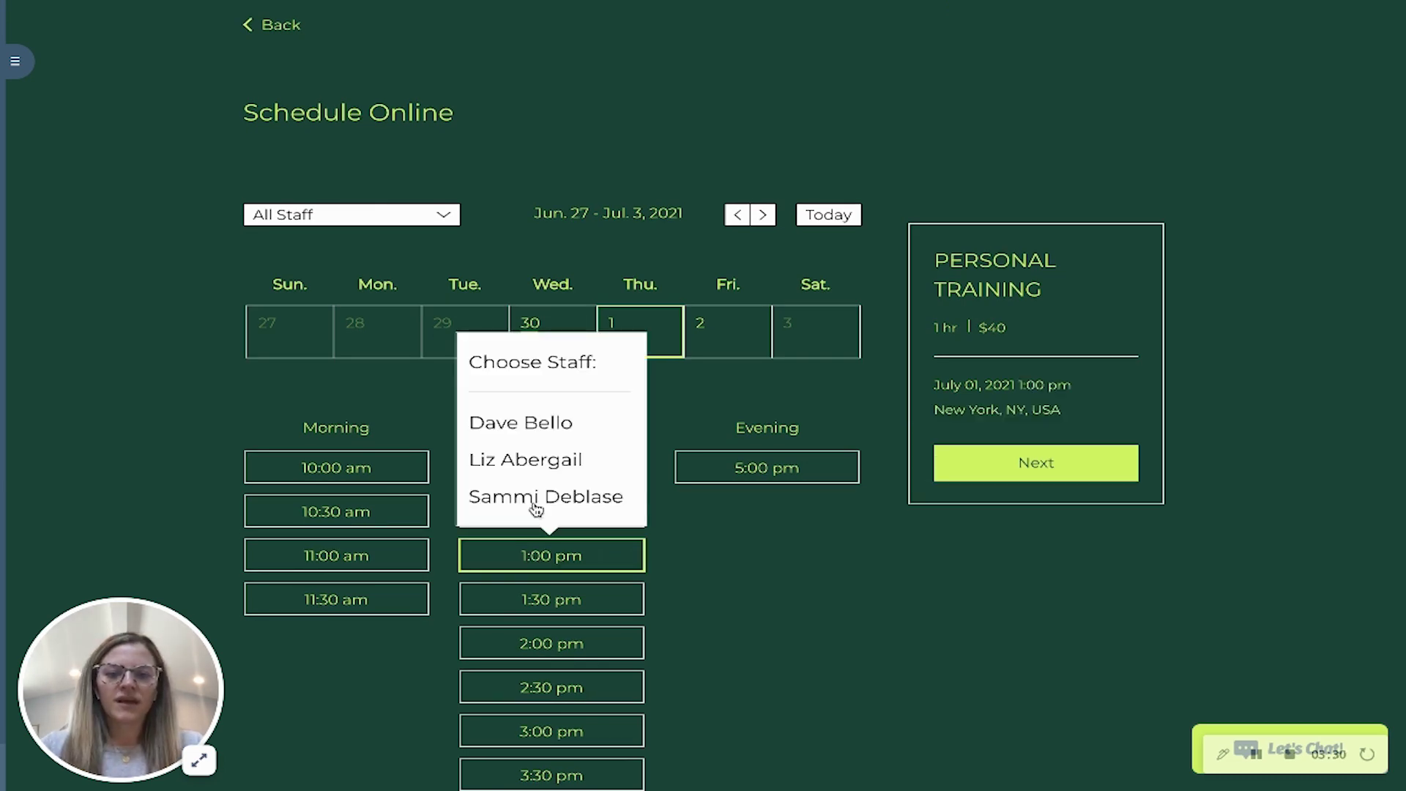